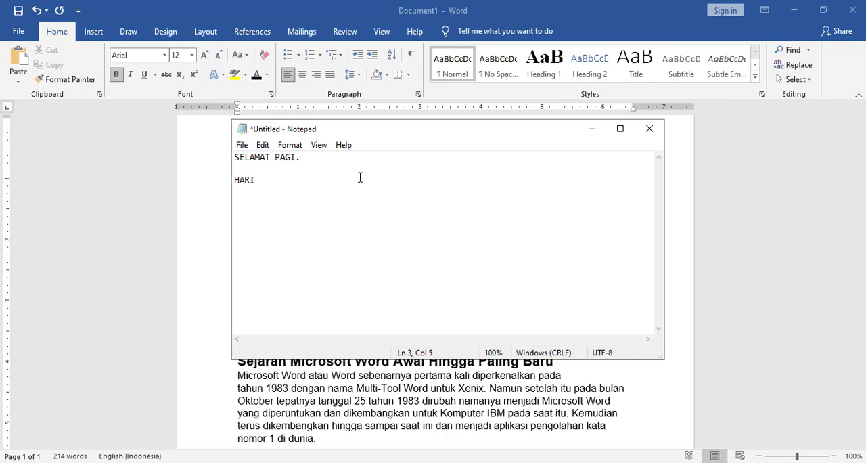
# - Complete the third line of the note as "HARI INI KITA AKAN BELAJAR PENCARIAN DALAM MICROSOFT WORD 2019"
pyautogui.write('INI KITA AKAN BE')
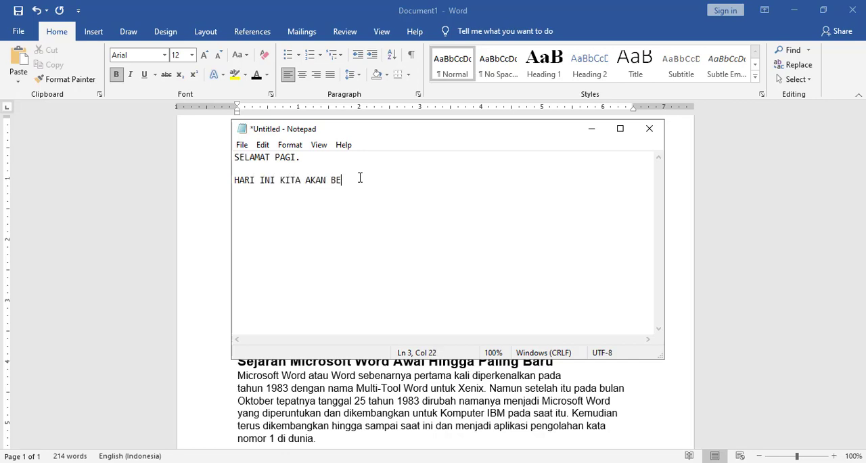
pyautogui.write('LAJAR')
pyautogui.write('PENCARIAN DALAM ')
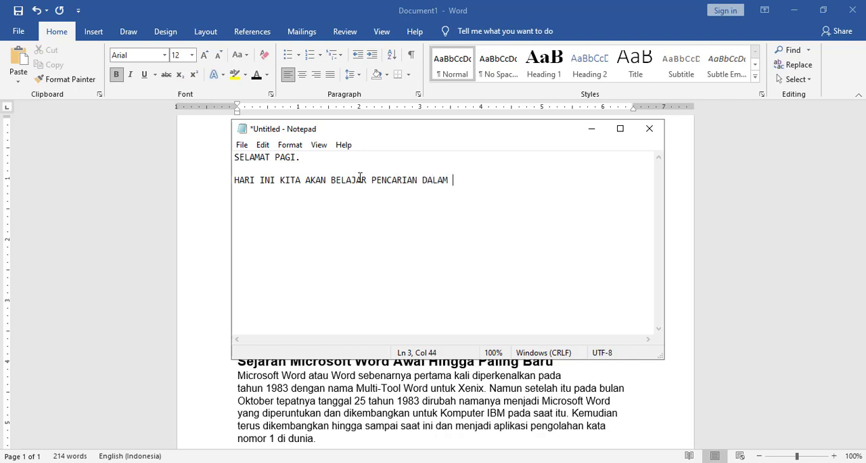
pyautogui.write('MICROSOFT WOR')
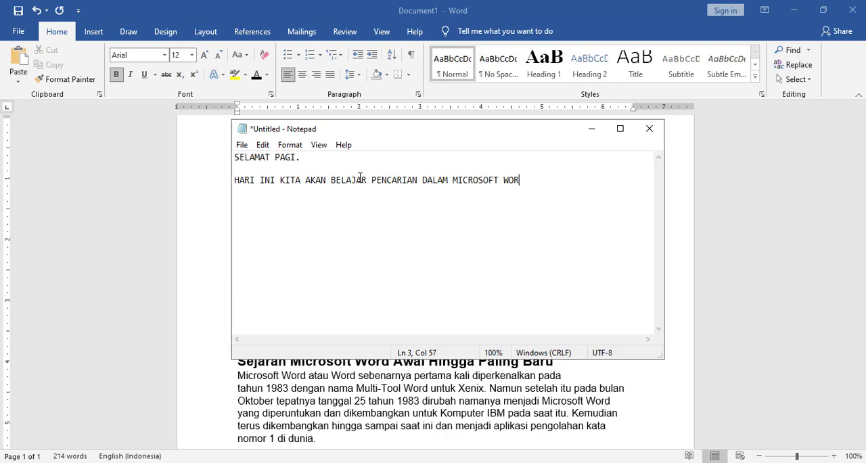
pyautogui.write('D 2019')
pyautogui.press('Return')
# - Add the line "IKUTI LANGKAH-LANGKAH SEBAGAI BERIKUT." to the note and minimise the note window
pyautogui.write('IKUTI LANGKA')
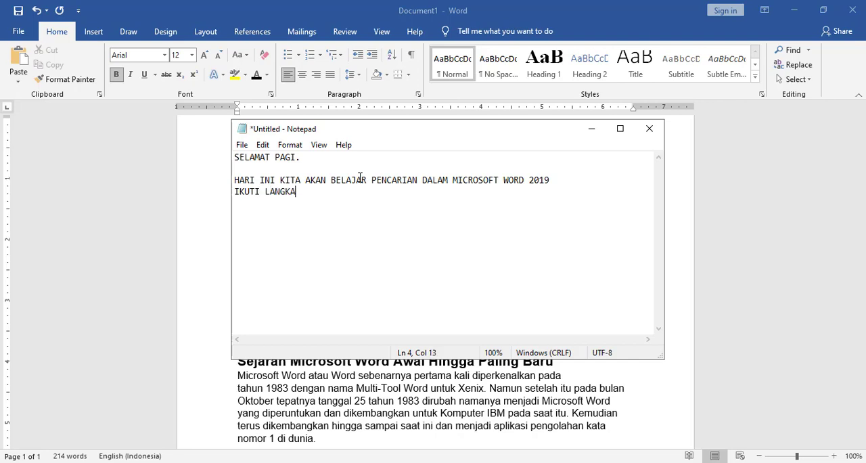
pyautogui.write('H-LANGKAH SEBAGA')
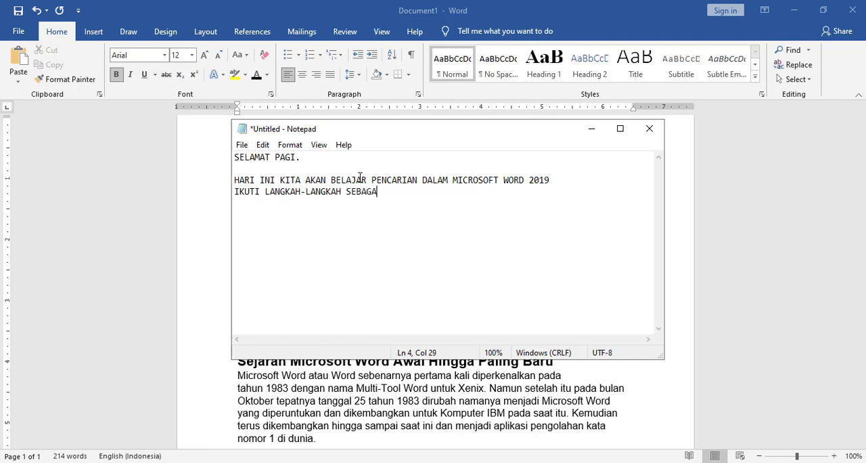
pyautogui.write('I BERIKUT.')
pyautogui.press('Return')
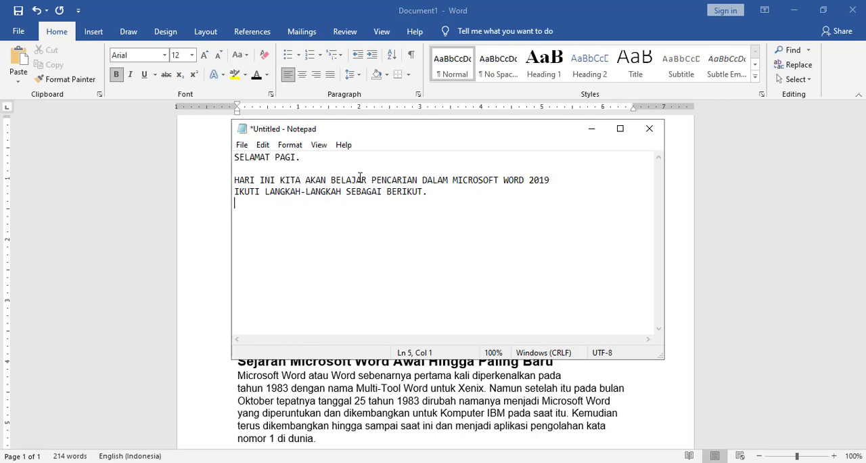
pyautogui.click(591, 134)
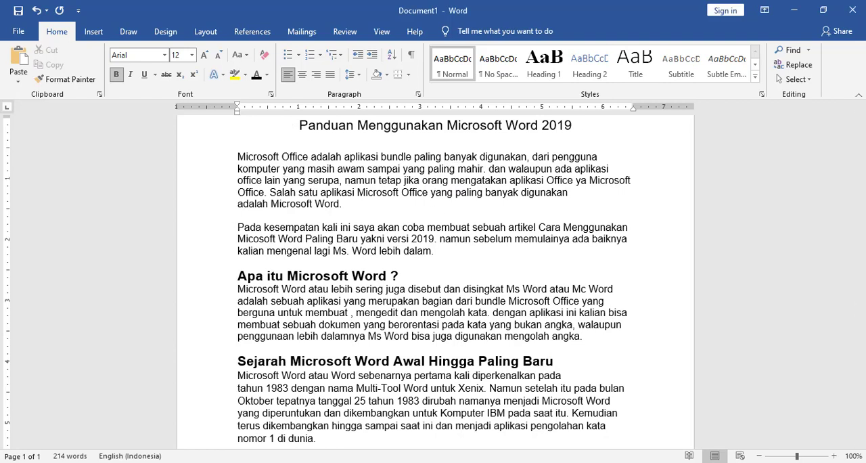
# - Switch to Notepad and, below a blank line, add "LANGKAH 1 KITA AKAN MENCARI KATA MICROSOFT"
pyautogui.click(514, 462)
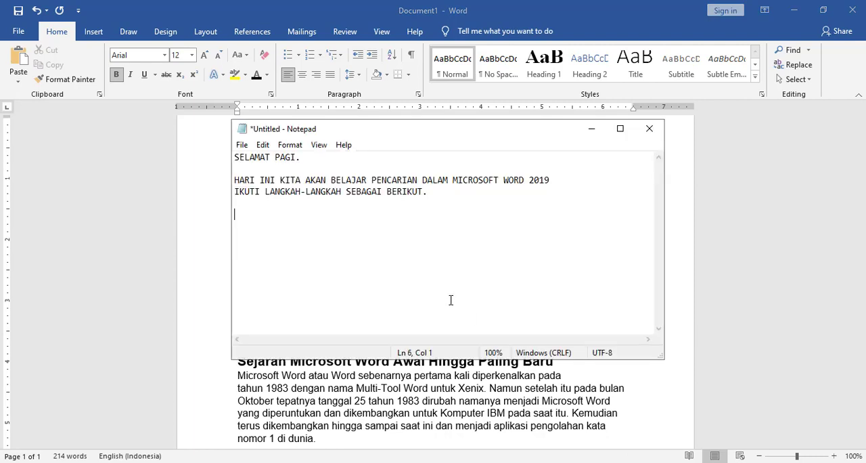
pyautogui.write('LANGKAH 1 KITA AKA')
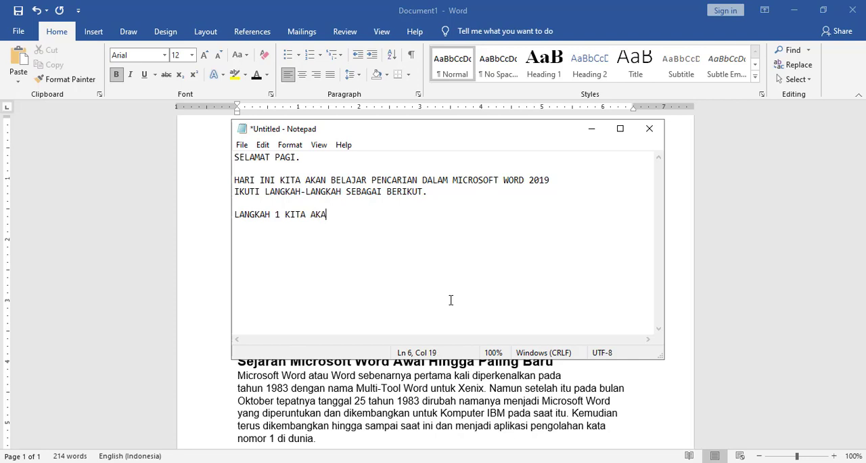
pyautogui.write('N MENCARI KATA')
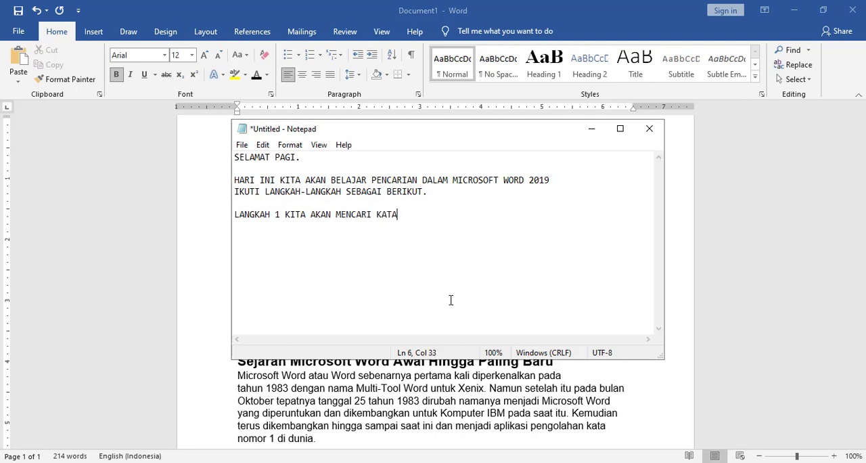
pyautogui.write(' MICROSOFT')
pyautogui.press('Return')
# - Switch to Word and search the document from its title for "MICROSOFT"
pyautogui.click(591, 128)
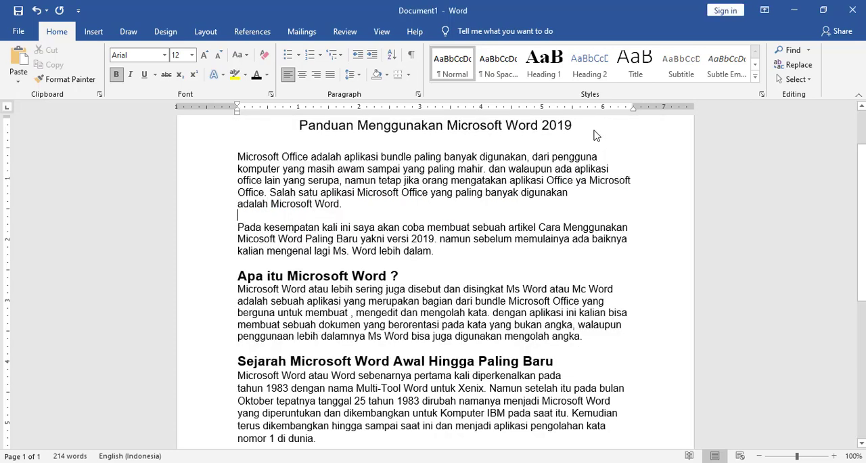
pyautogui.click(299, 126)
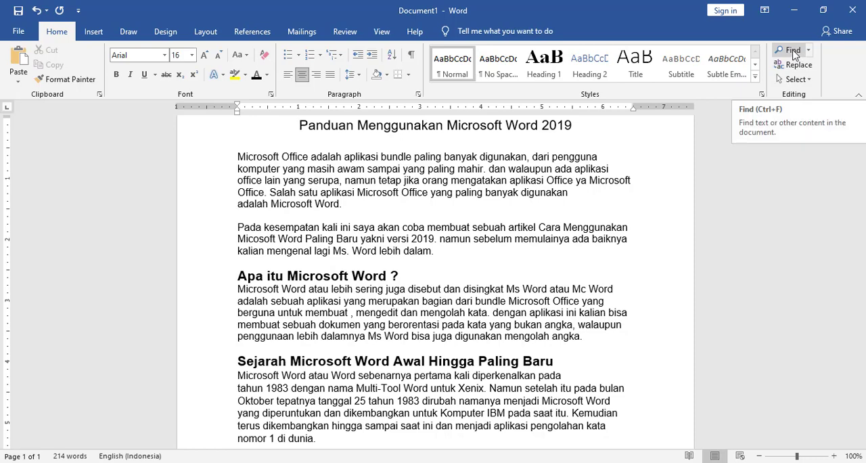
pyautogui.click(793, 53)
pyautogui.write('word')
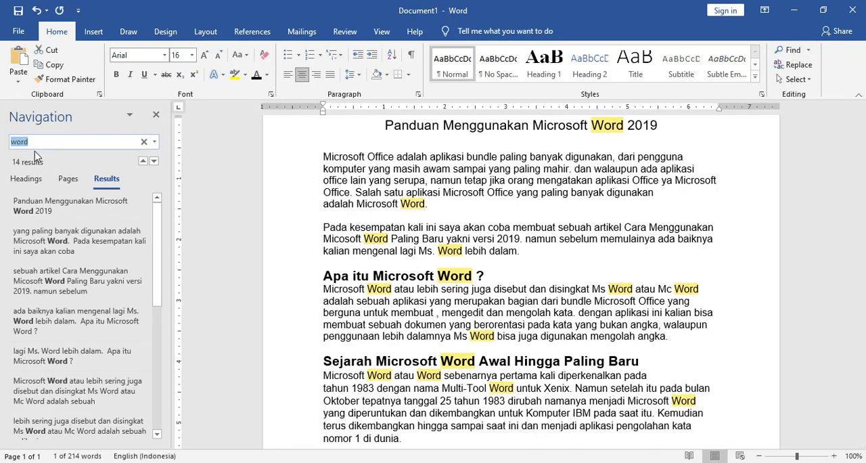
pyautogui.write('Mi')
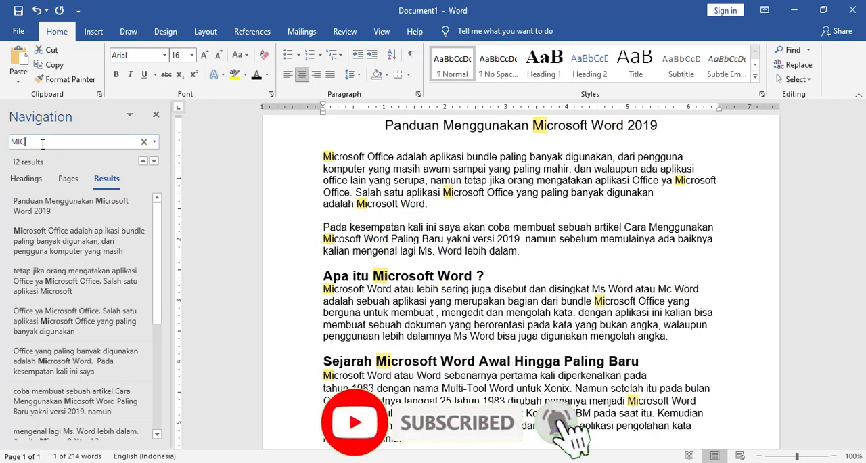
pyautogui.write('CROSOFT')
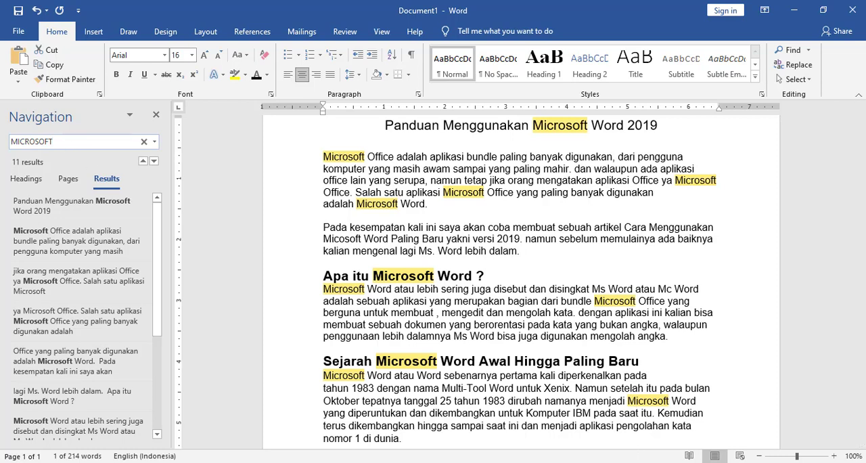
# - Switch to Notepad and add the line "LANGKAH 2 KITA CARI WORD" at the end of the note
pyautogui.click(639, 462)
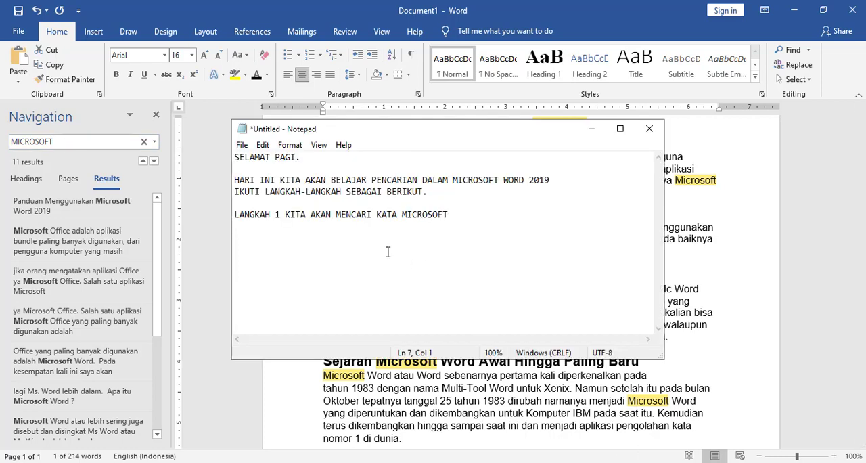
pyautogui.write('LANGKAH')
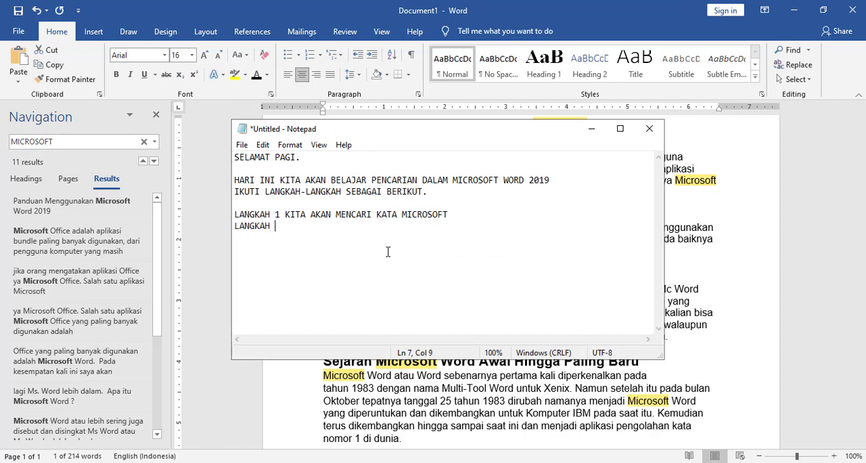
pyautogui.write(' 2 KITA CARI WORD')
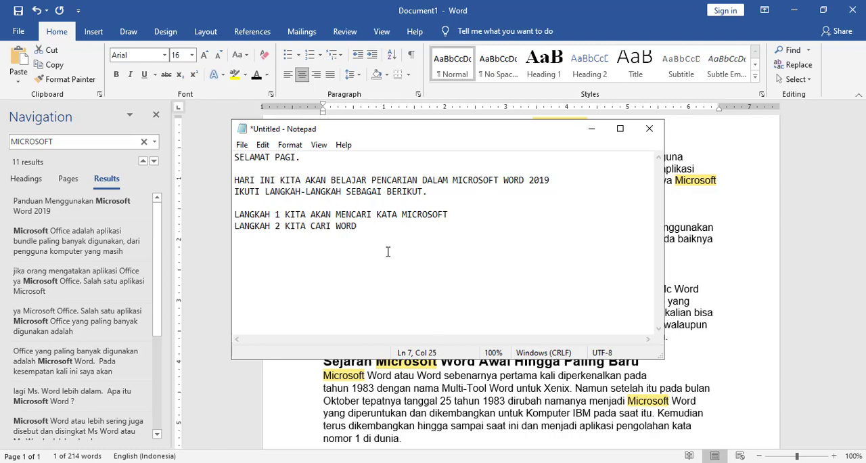
pyautogui.press('Return')
# - Switch to Word, clear the previous search and search the document for "word"
pyautogui.click(114, 145)
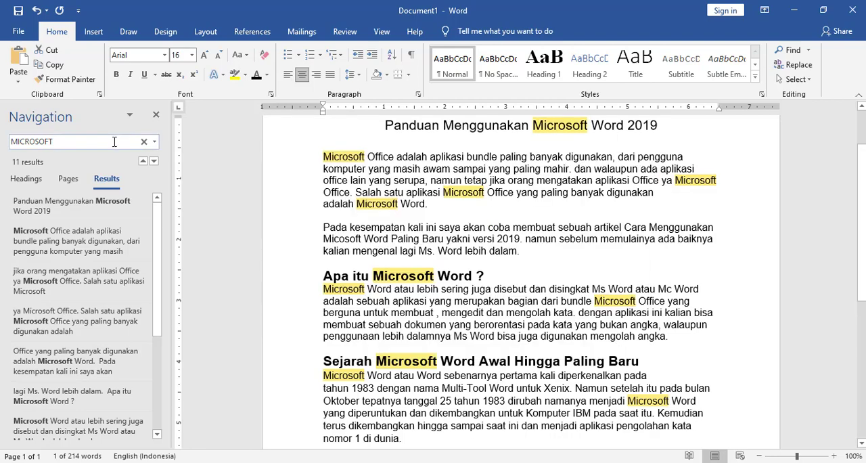
pyautogui.click(143, 143)
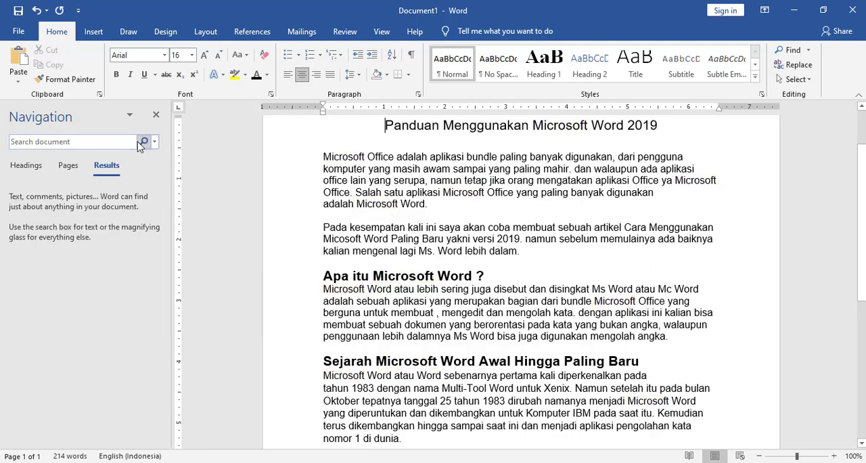
pyautogui.click(85, 142)
pyautogui.write('word')
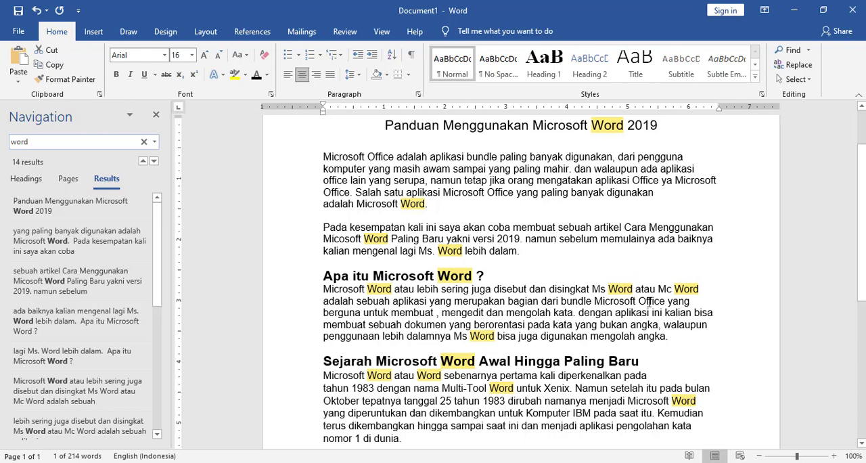
# - Switch to Notepad and add the line "LANGKAH 3 CARI KATA MICROSOFT WORD" at the end of the note
pyautogui.moveTo(641, 462)
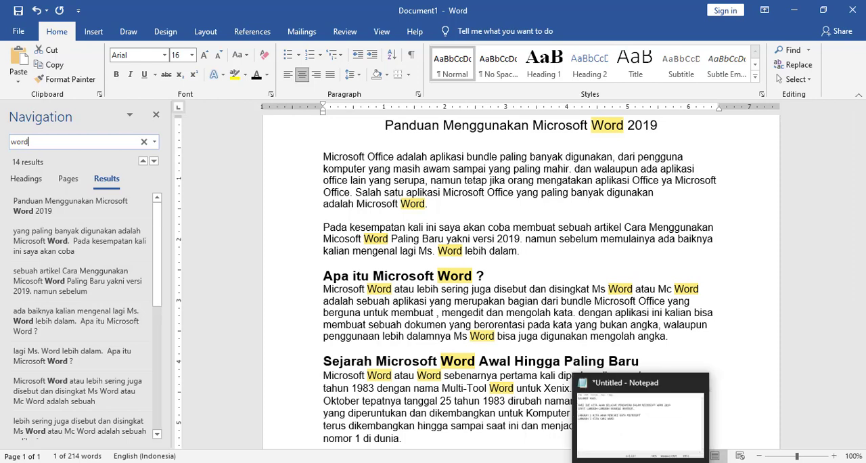
pyautogui.click(641, 462)
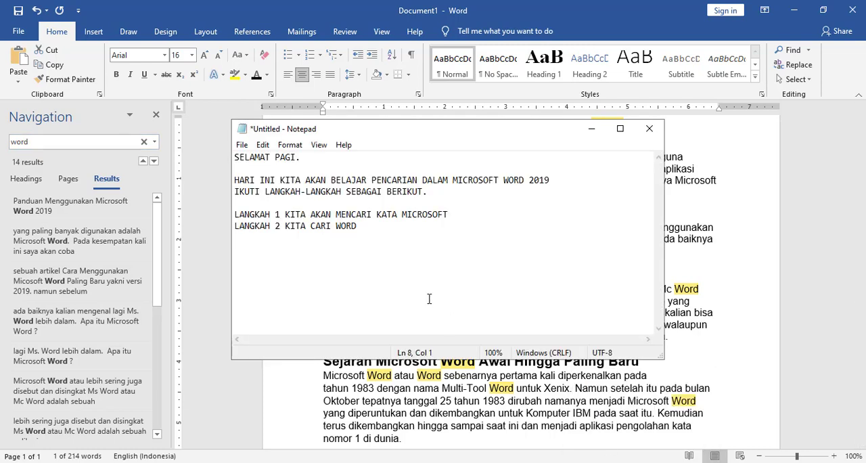
pyautogui.write('LANGKAH 3 CARI KAT')
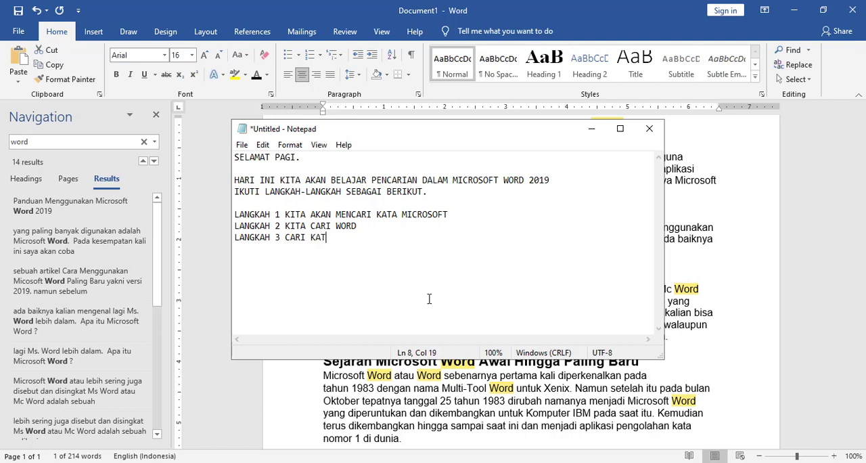
pyautogui.write('A MICROSOFT WOR')
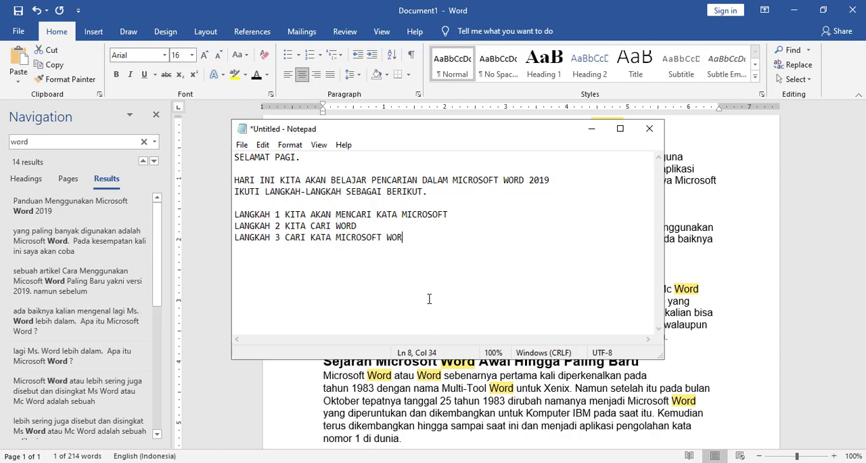
pyautogui.write('D')
# - Switch to Word, clear the previous search and search the document for "MICROSOFT WORD"
pyautogui.click(104, 150)
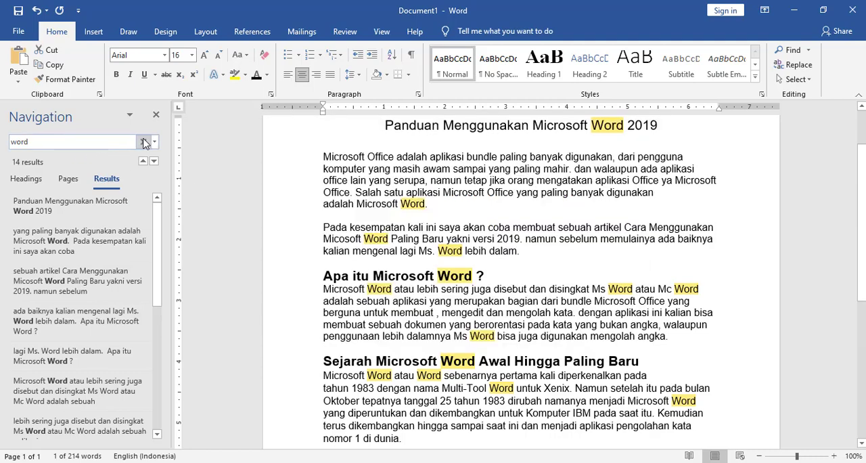
pyautogui.click(143, 142)
pyautogui.click(77, 142)
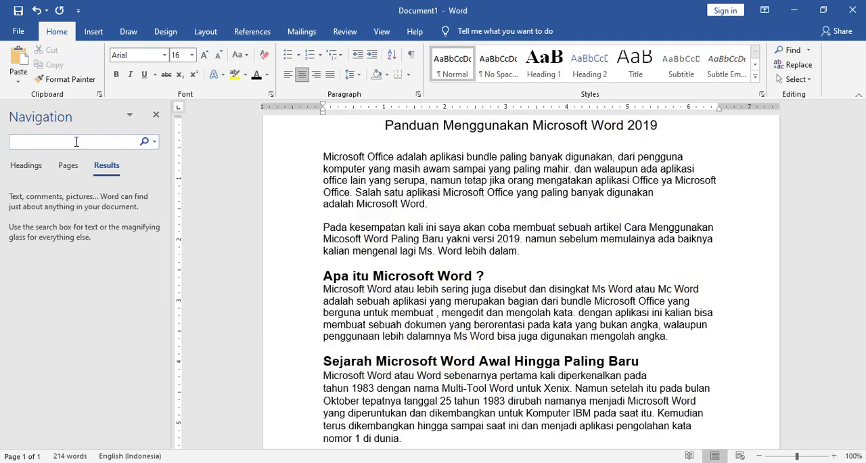
pyautogui.write('MICROSOFT WORD')
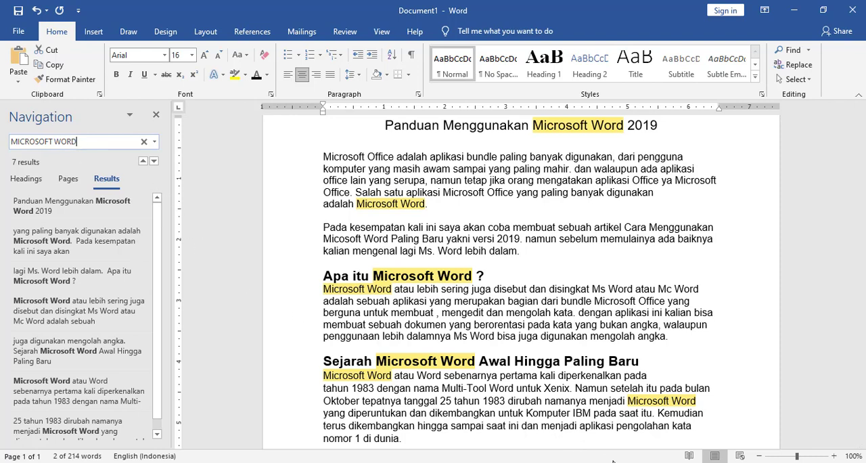
# - Switch to Notepad and add the line "DALAM PENCARIAN KATA" below the LANGKAH 3 line
pyautogui.click(637, 461)
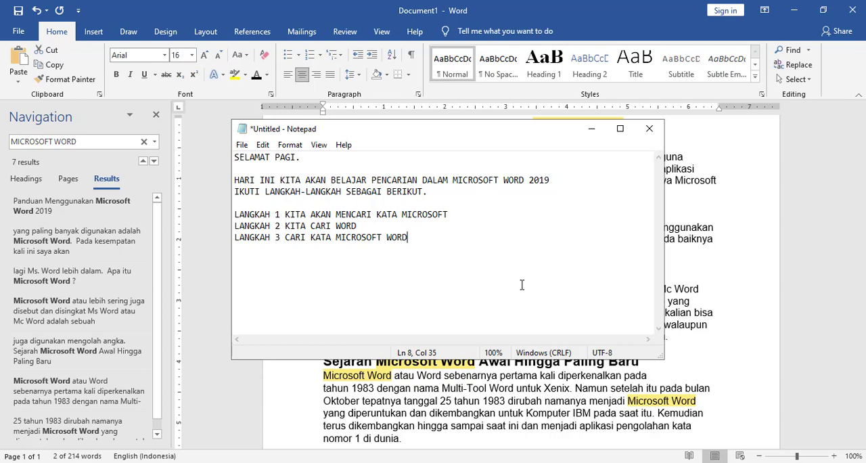
pyautogui.press('Return')
pyautogui.write('DALAM PENCARIAN')
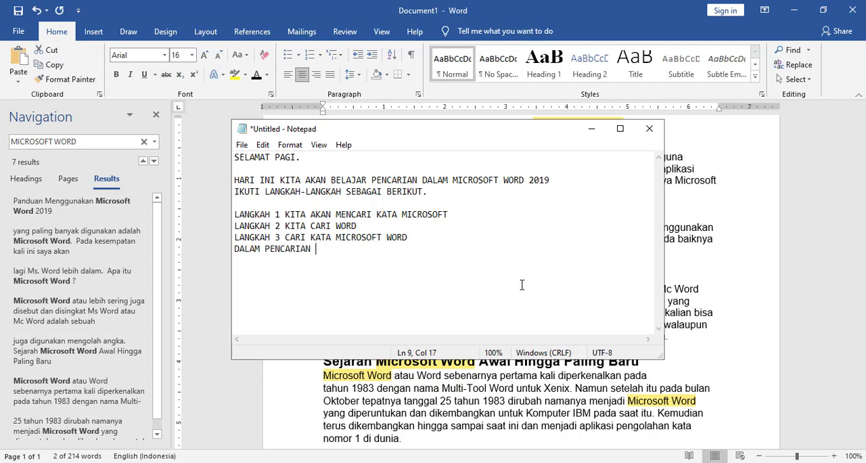
pyautogui.write(' DATA')
pyautogui.press('BackSpace')
pyautogui.press('BackSpace')
pyautogui.press('BackSpace')
pyautogui.press('BackSpace')
pyautogui.write('KATA')
pyautogui.press('Return')
pyautogui.press('Return')
# - After a blank line, add "BERIKUTNYA KITA AKAN BELAJAR MENGGANTI KATA / REPACE" to the note
pyautogui.write('BERIKUTNYA K')
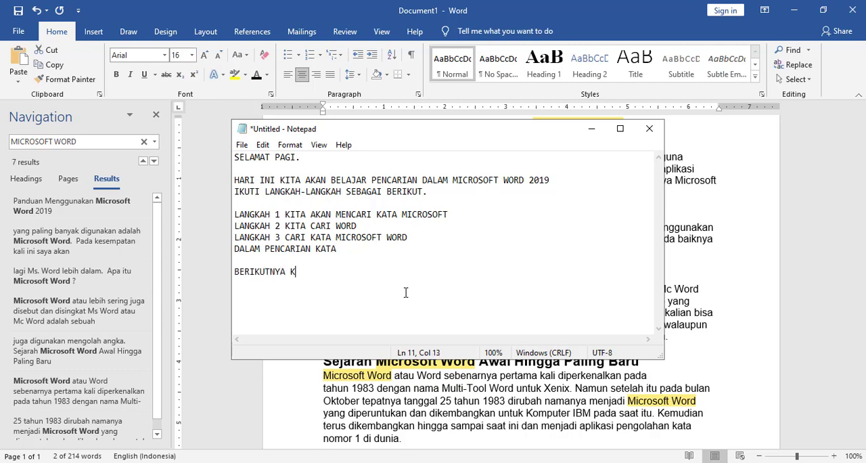
pyautogui.write('ITA AKAN BELAJAR ME')
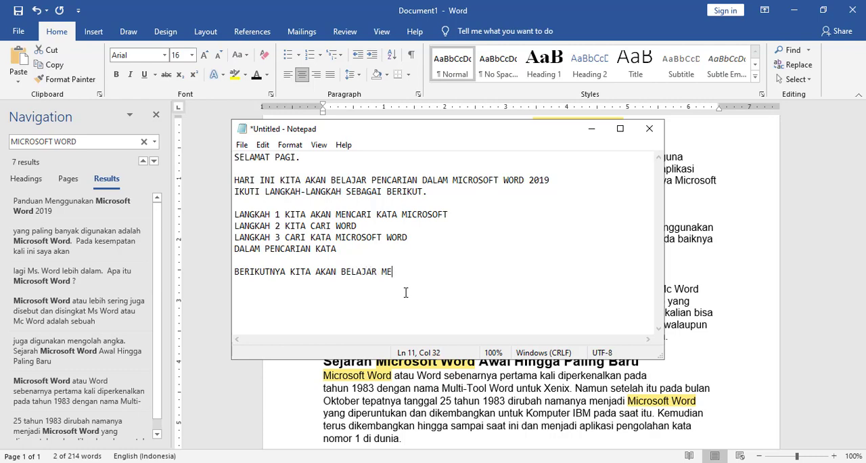
pyautogui.write('NGGANTI KATA / REPACE')
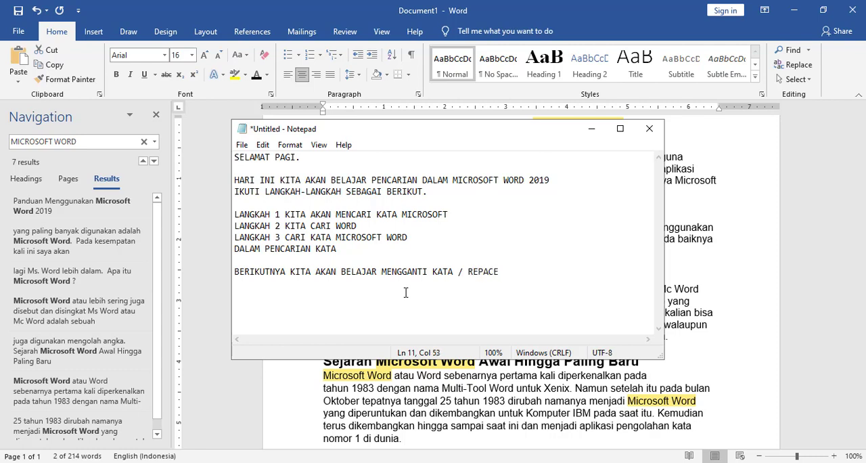
pyautogui.press('Return')
# - Add the line "LANGKAH 1 KITA AKAN MENGGANTI KATA MICROSOFT OFFICE MENJADI HURUF TEBAL" below the REPACE line in the note
pyautogui.write('LANGKAH 1 KITA ')
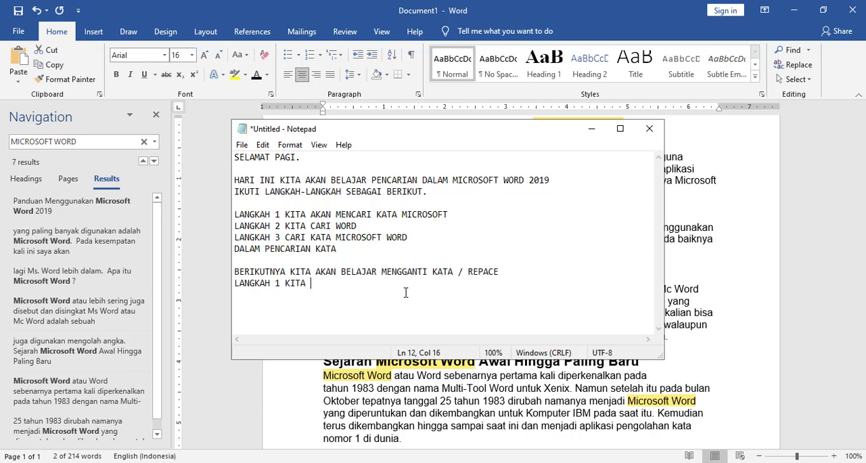
pyautogui.write('AKAN MENGGA')
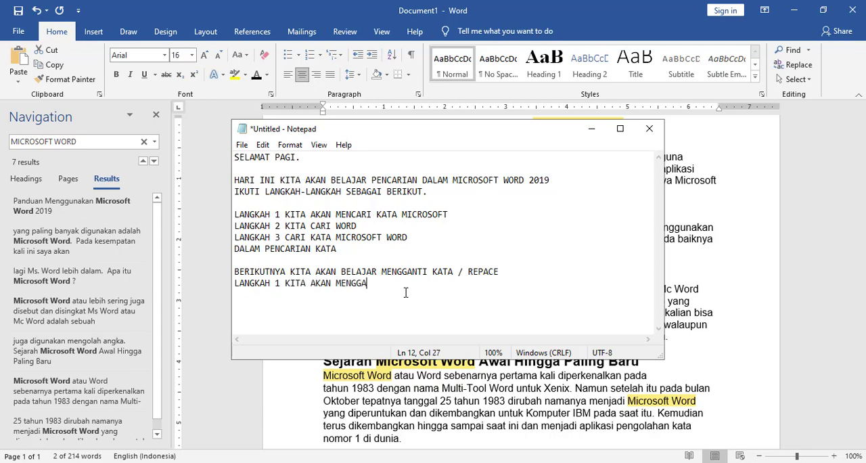
pyautogui.write('M')
pyautogui.press('BackSpace')
pyautogui.write('NTI KATA MICROSOFT OFFICE')
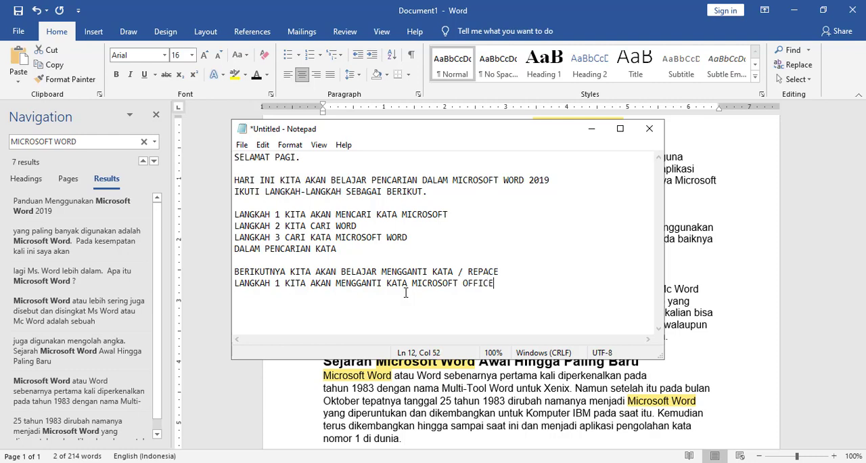
pyautogui.write(' MENJADI HURUF TEBAL')
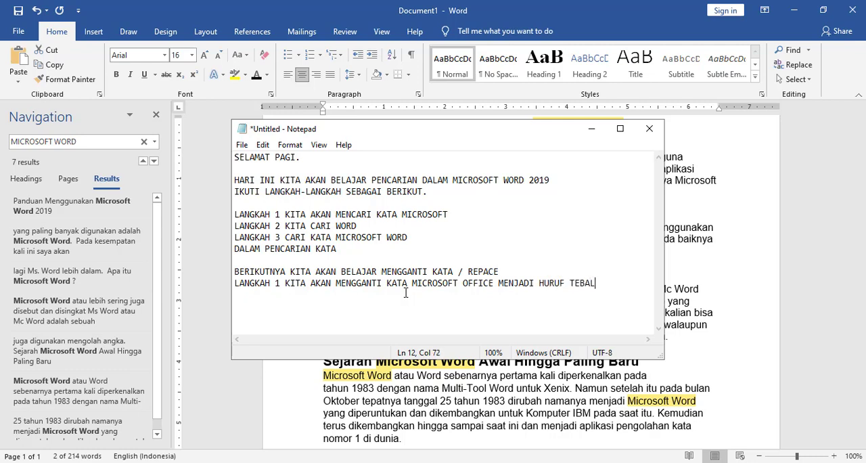
pyautogui.press('Return')
# - Minimize Notepad, close Word's Navigation pane and open the Find and Replace dialog on its Find options
pyautogui.click(592, 130)
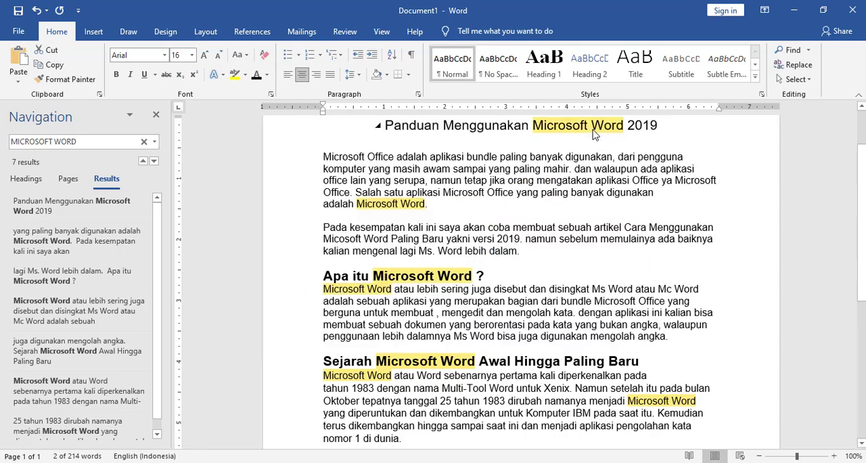
pyautogui.click(155, 118)
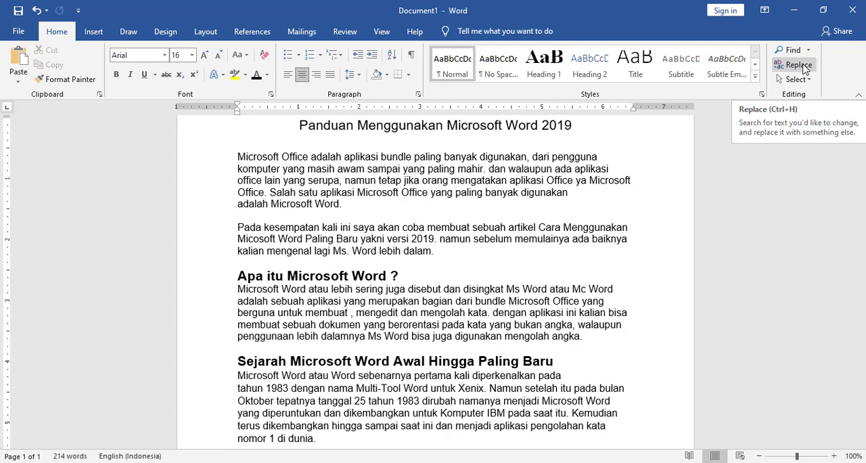
pyautogui.click(799, 65)
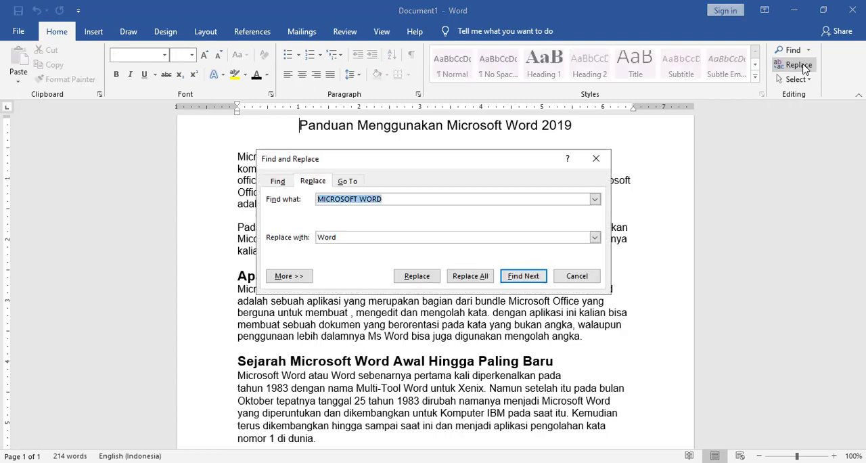
pyautogui.click(284, 183)
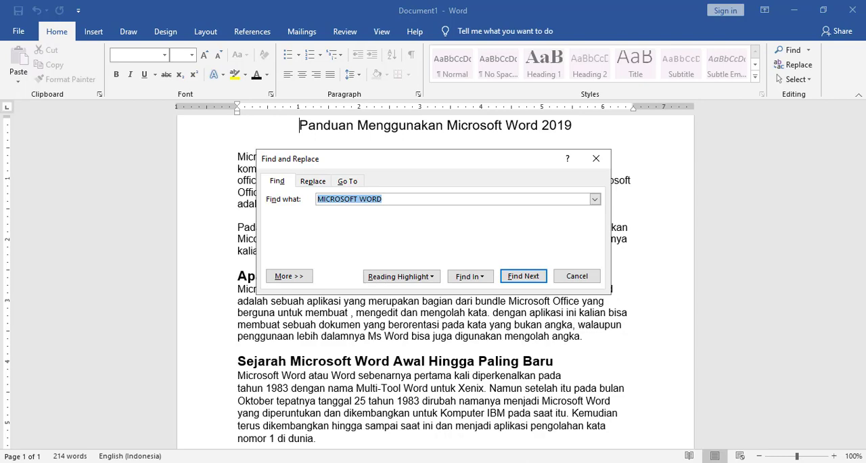
# - Bring Notepad back and arrange it beside the Find and Replace dialog so both are fully readable
pyautogui.hotkey('alt', 'Tab')
pyautogui.moveTo(388, 135); pyautogui.dragTo(580, 149)
pyautogui.click(391, 167)
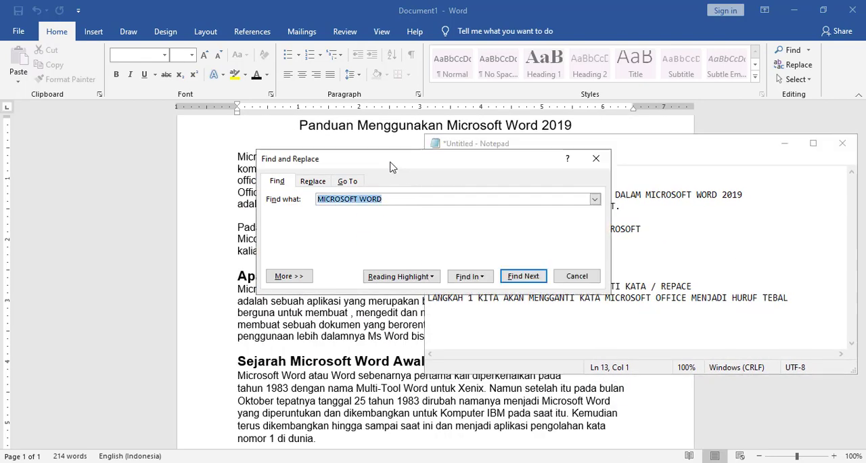
pyautogui.moveTo(391, 167); pyautogui.dragTo(190, 155)
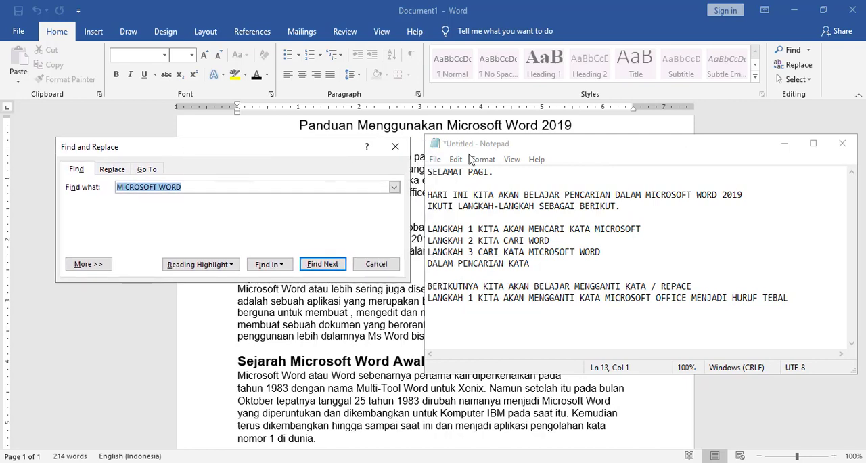
# - Add the line "MASUKKAN Find What dengan kata Microsoft Office" at the end of the Notepad note
pyautogui.click(471, 156)
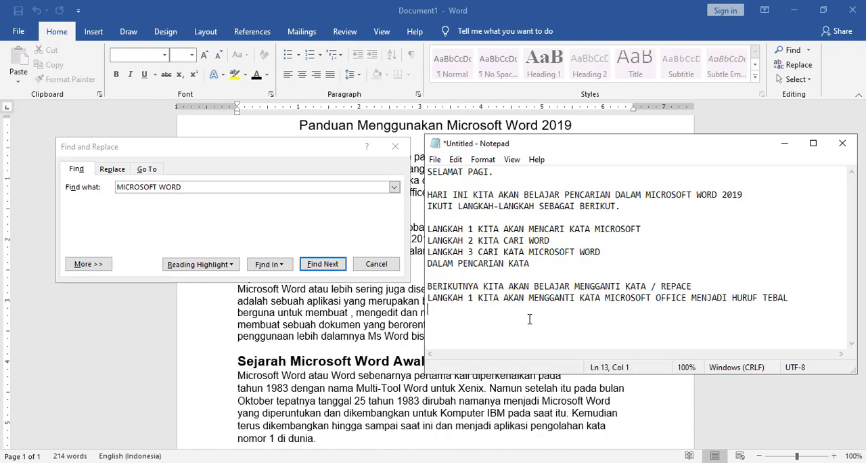
pyautogui.write('MASUKKAN Find What dengan ')
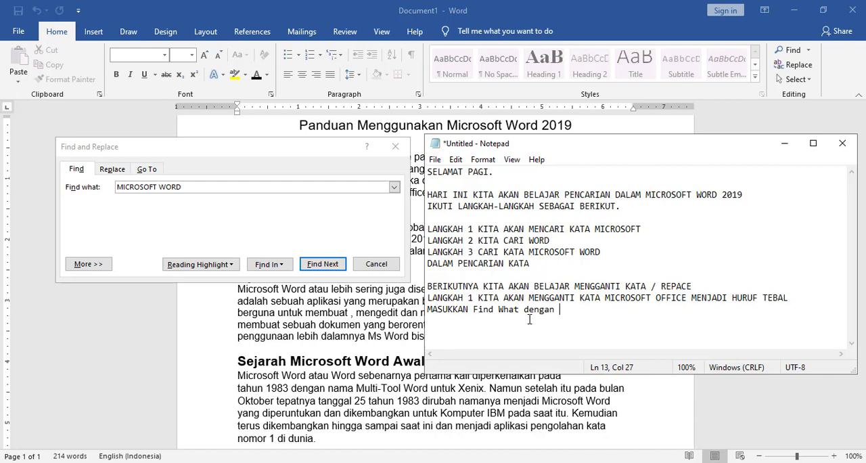
pyautogui.write('kata mi')
pyautogui.press('BackSpace')
pyautogui.press('BackSpace')
pyautogui.write('Microsoft')
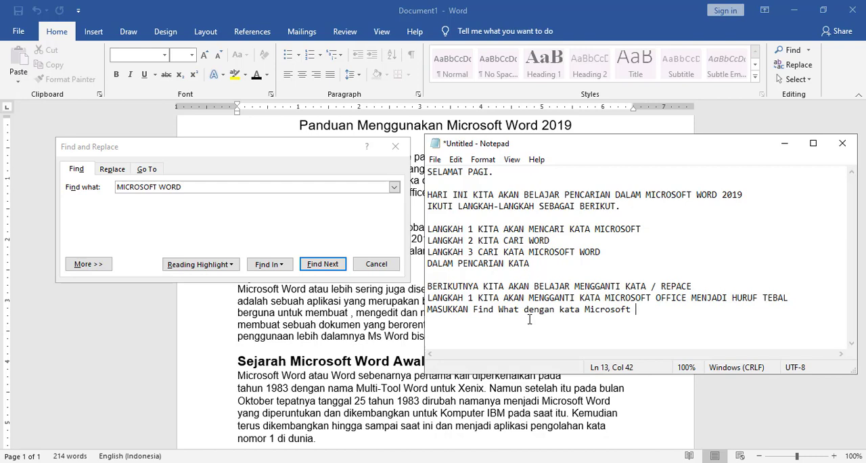
pyautogui.write('Office')
pyautogui.press('Return')
# - In Word's Find and Replace dialog, set the search text to "Microsoft Office" and show the Replace options
pyautogui.click(180, 197)
pyautogui.click(193, 186)
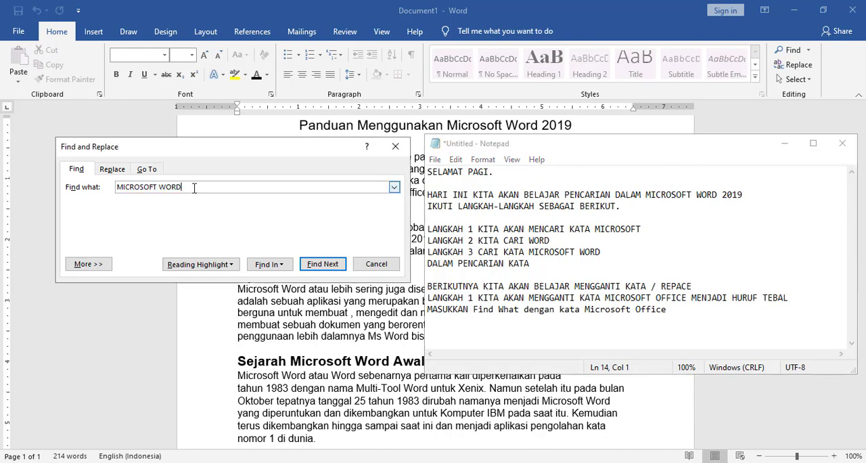
pyautogui.moveTo(163, 186); pyautogui.dragTo(80, 181)
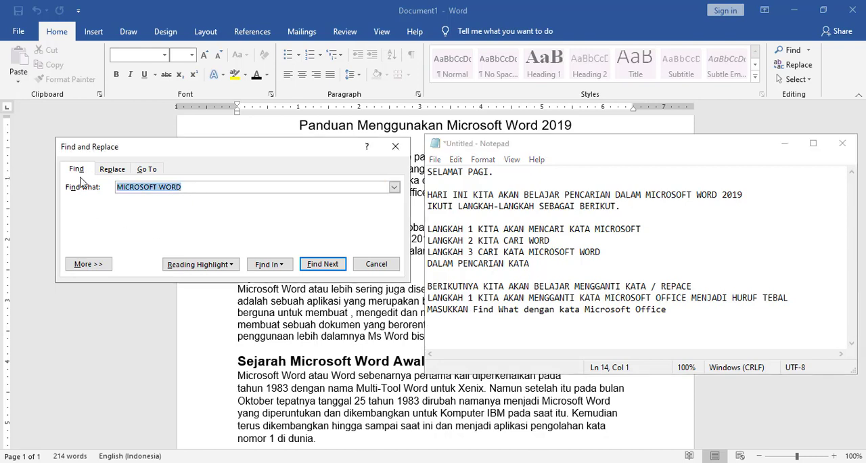
pyautogui.write('Microsoft ')
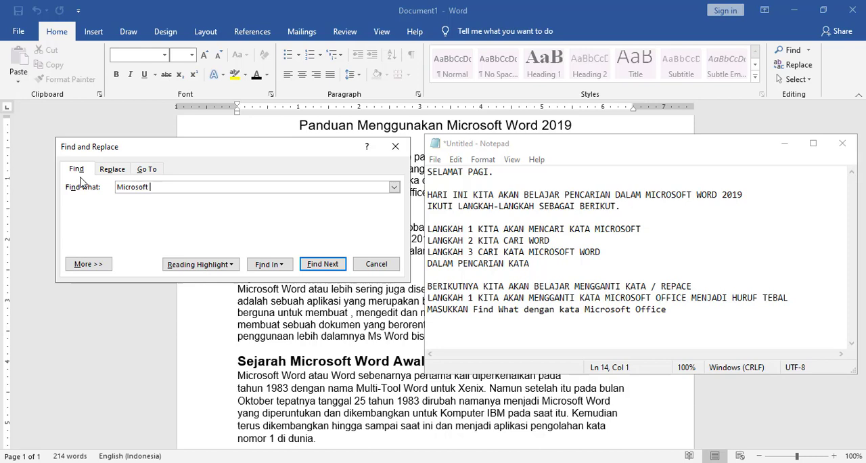
pyautogui.write('Office')
pyautogui.click(105, 173)
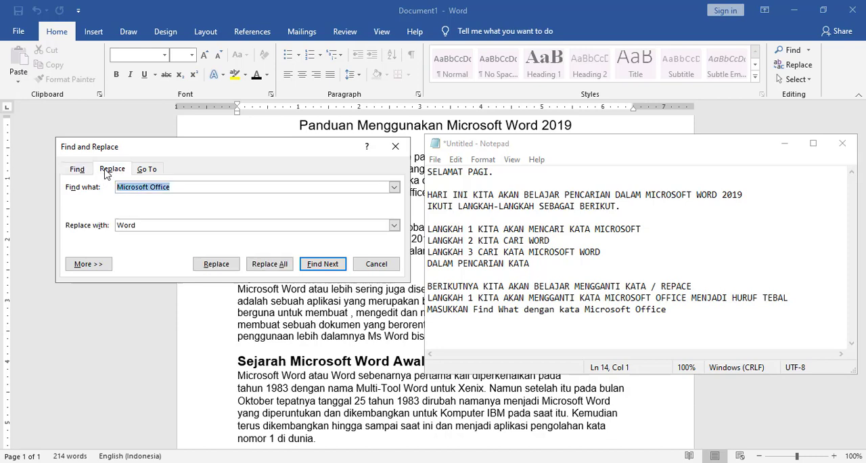
pyautogui.moveTo(139, 226); pyautogui.dragTo(95, 230)
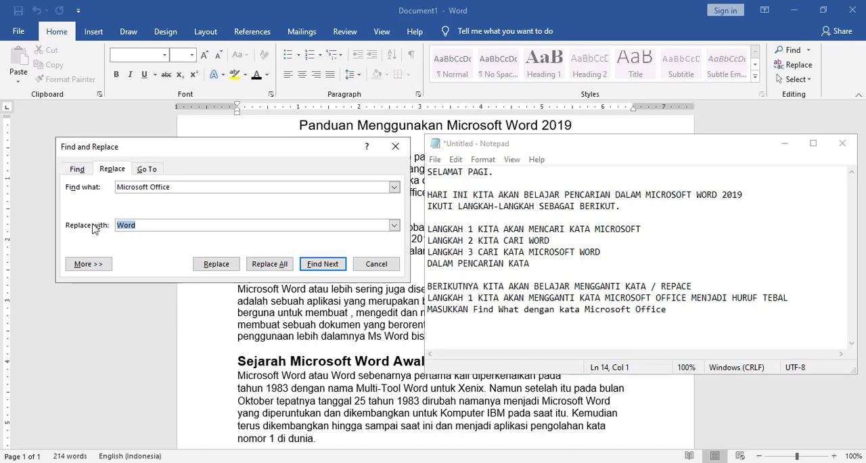
# - Switch to Notepad and add the line "Replace With diisi dengan menekan Ctrl+B kemudian ketik Microsoft Office" to the note
pyautogui.click(681, 312)
pyautogui.press('Return')
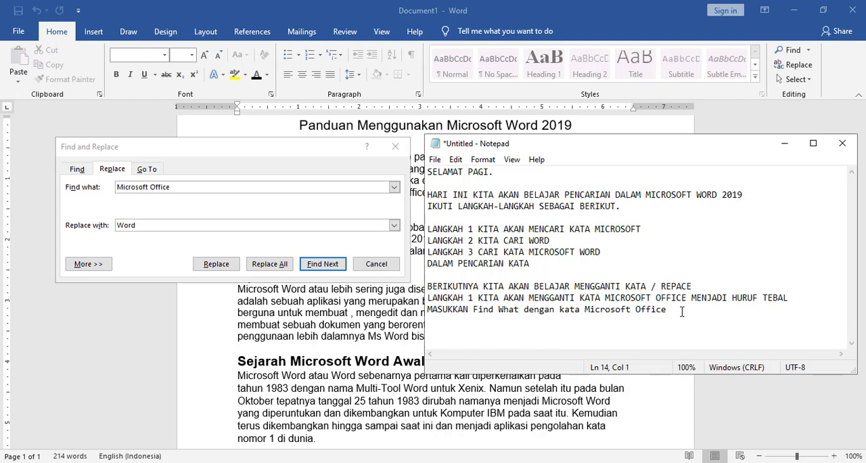
pyautogui.write('Replace With ')
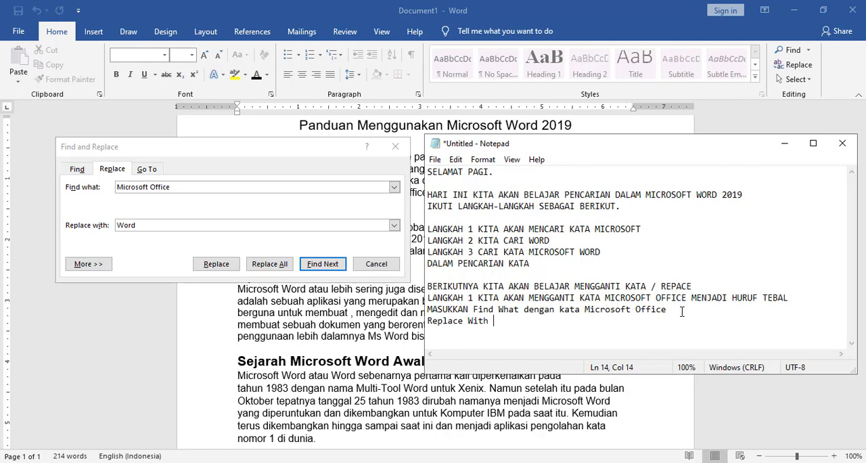
pyautogui.write('diisi')
pyautogui.write('dengan')
pyautogui.write('menekan ')
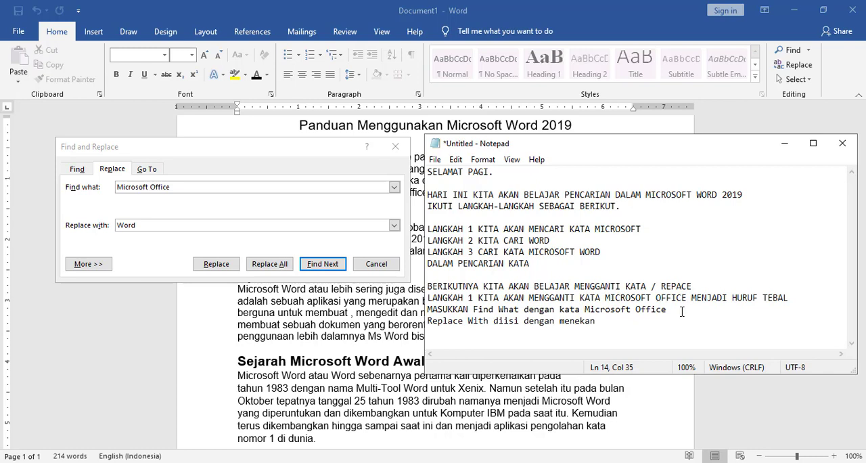
pyautogui.write('Ctrl+B')
pyautogui.write('kemudian k')
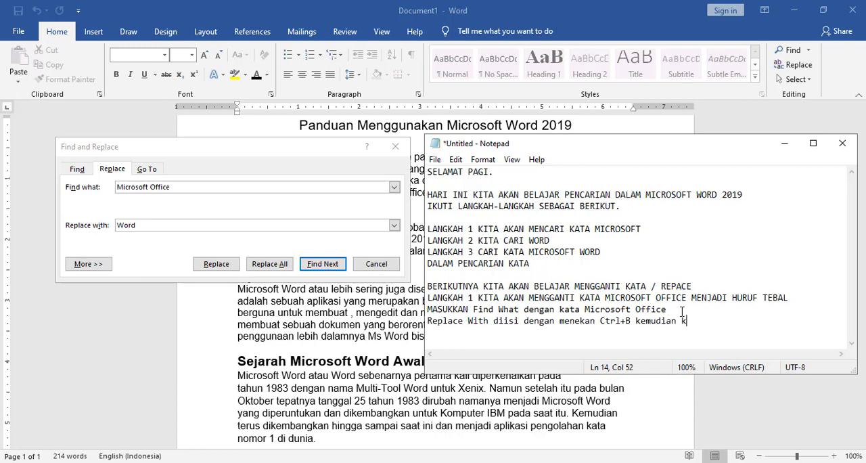
pyautogui.write('etik Microsoft ')
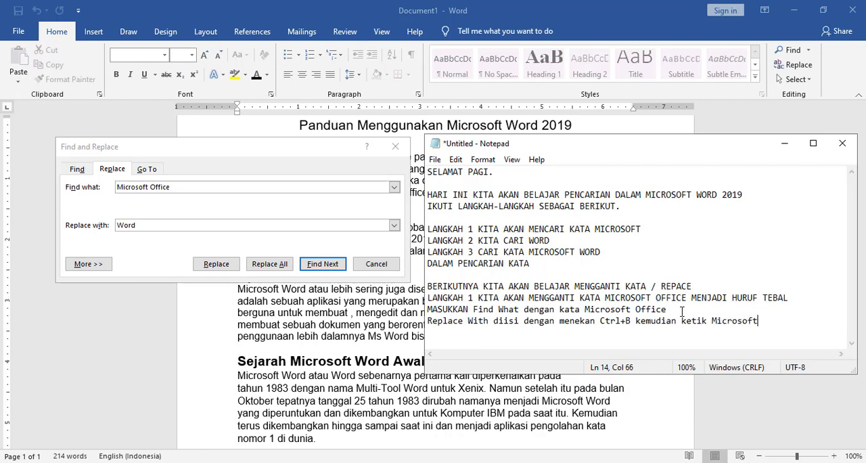
pyautogui.write('Office')
pyautogui.press('Return')
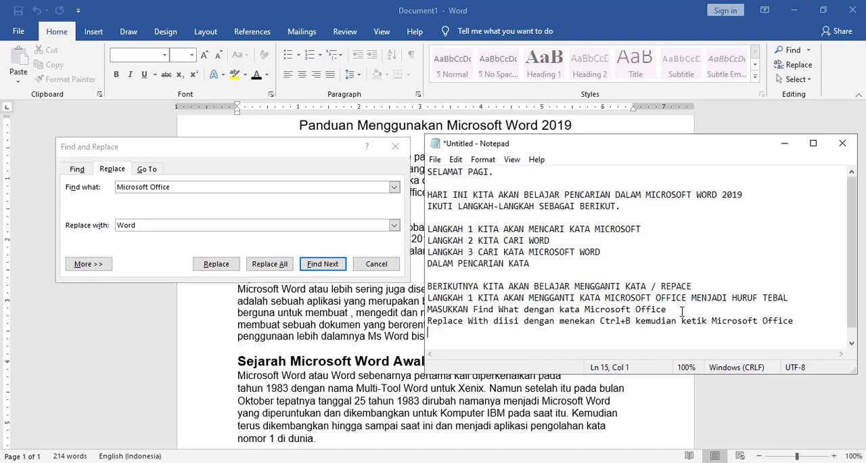
# - Clear the replacement text in Word's Find and Replace dialog and set the replacement format to bold
pyautogui.doubleClick(166, 224)
pyautogui.press('BackSpace')
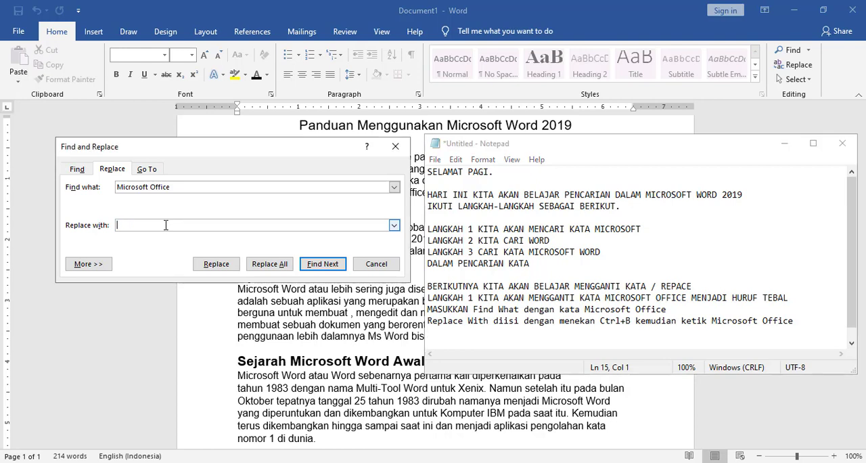
pyautogui.hotkey('ctrl', 'b')
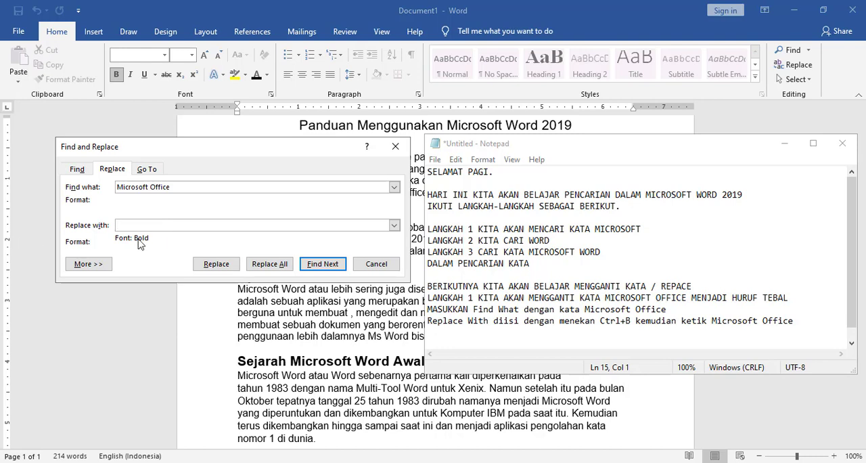
# - Switch to Notepad and add the line "pastikan sudah ada peringatan Font:Bold dibawah raplace with" to the note
pyautogui.click(807, 322)
pyautogui.press('Return')
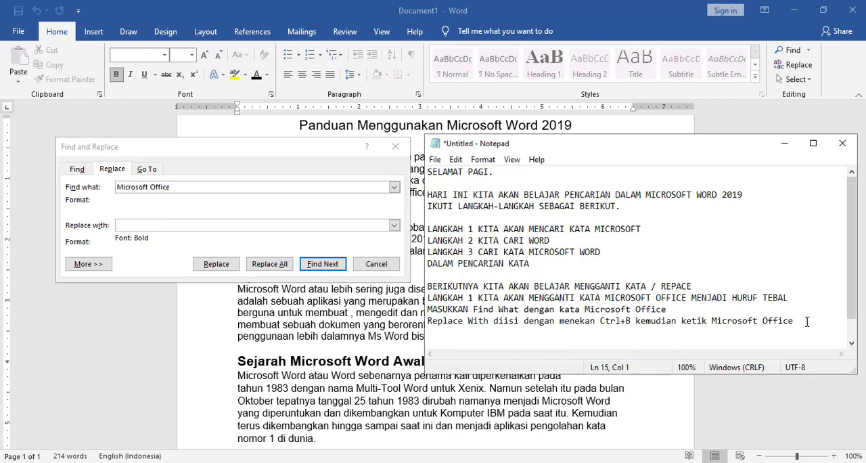
pyautogui.write('pastikan sudah ada')
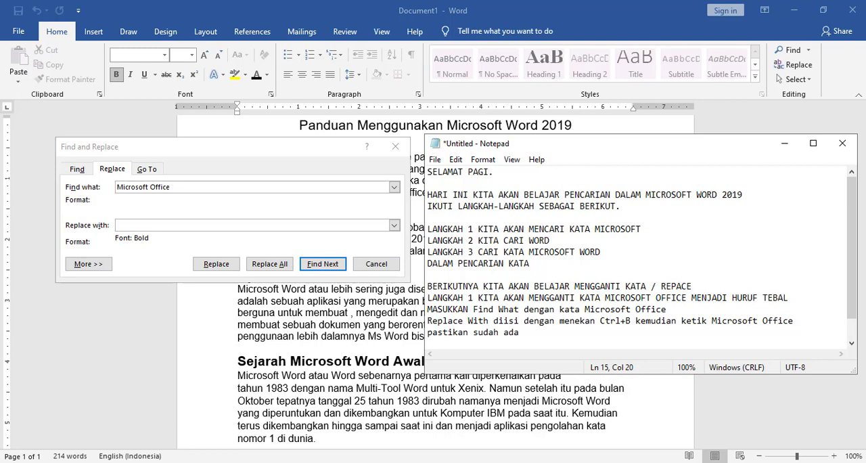
pyautogui.write(' peringatan Font')
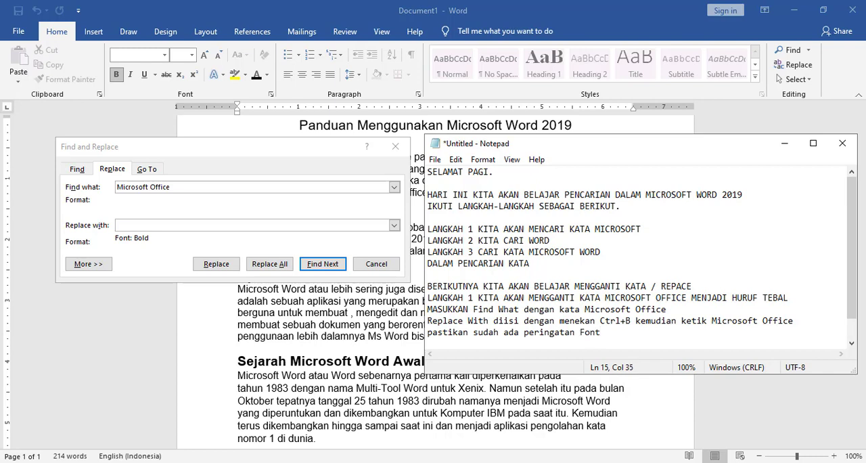
pyautogui.write(':Bold dibawah raplac')
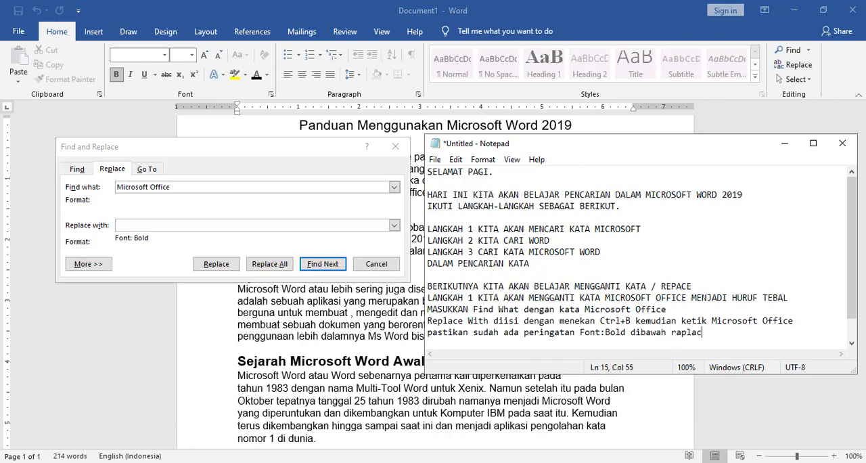
pyautogui.write('e with')
pyautogui.press('Return')
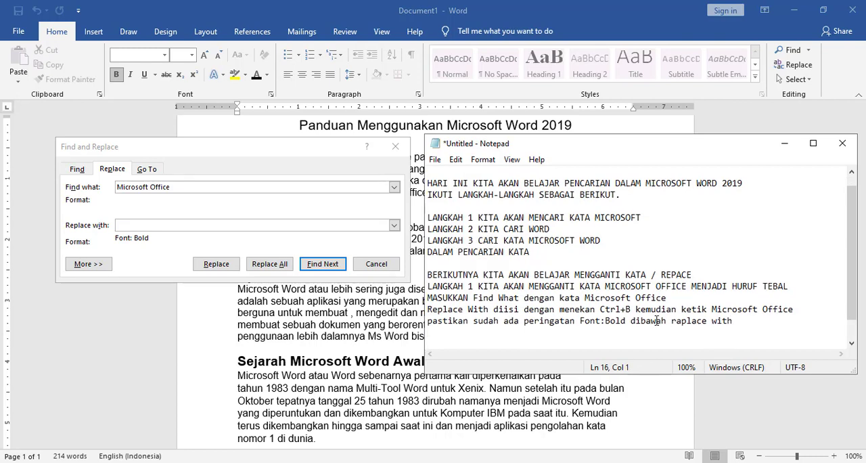
# - Enter "Microsoft Office" as the replacement text in Word's Find and Replace dialog
pyautogui.click(306, 228)
pyautogui.write('Mic')
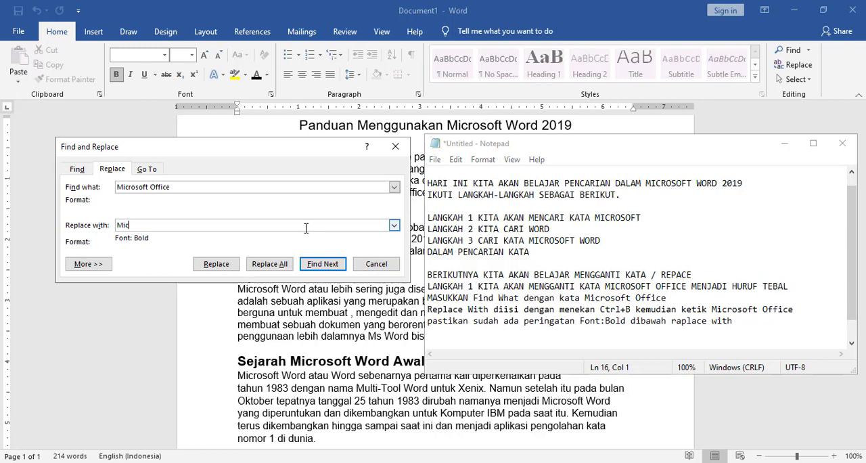
pyautogui.write('rosoft Office')
# - Switch to Notepad and add the line "setelah selesai kita tekan tombol Replace" to the note
pyautogui.click(743, 322)
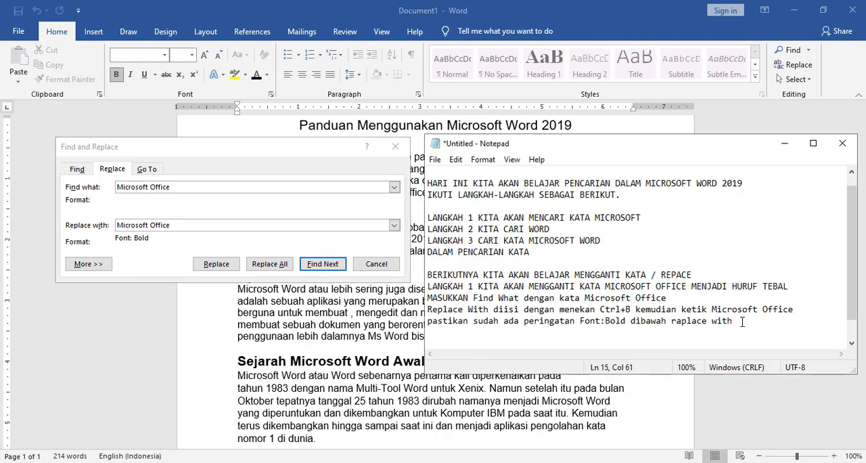
pyautogui.press('Return')
pyautogui.write('setelah selesai kita')
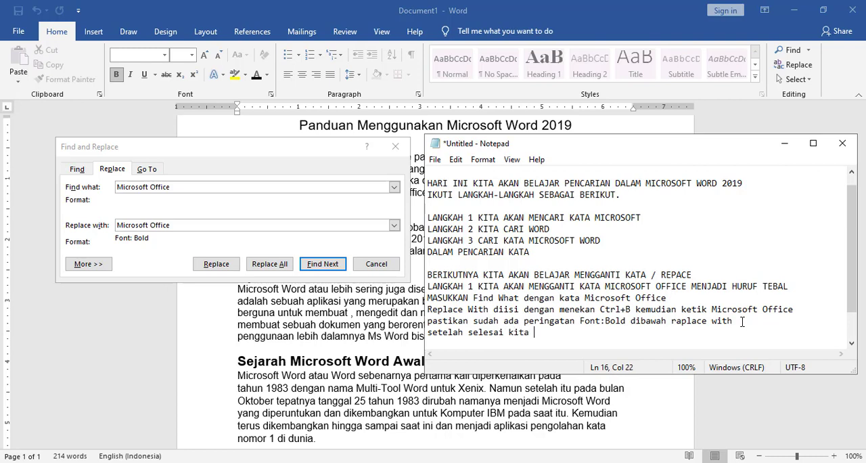
pyautogui.write(' tekan tombol Re')
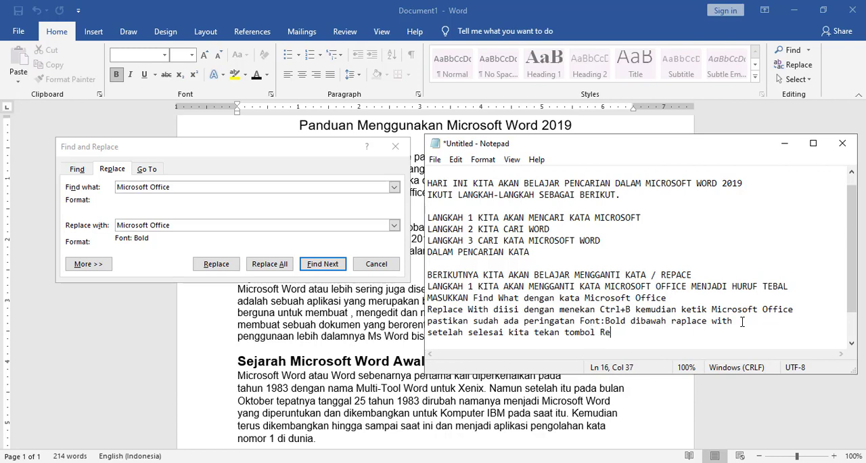
pyautogui.write('place')
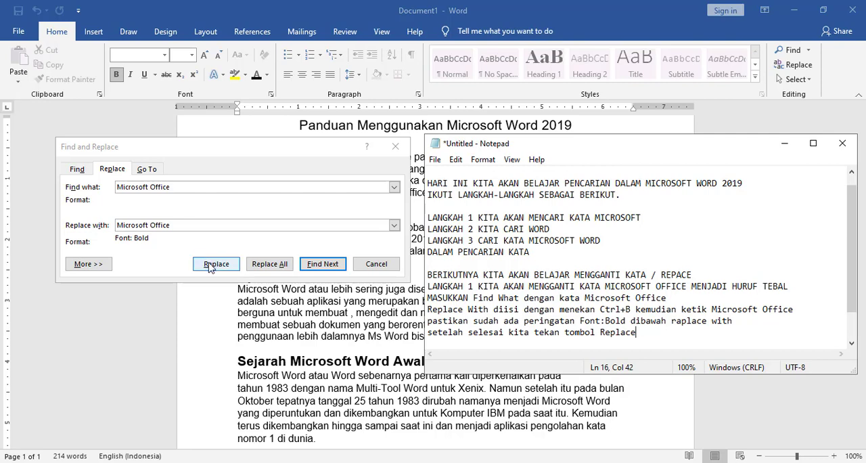
# - Return to Word, move the Find and Replace dialog aside and replace every "Microsoft Office" with its bold version, one occurrence at a time
pyautogui.click(784, 143)
pyautogui.moveTo(297, 152); pyautogui.dragTo(721, 140)
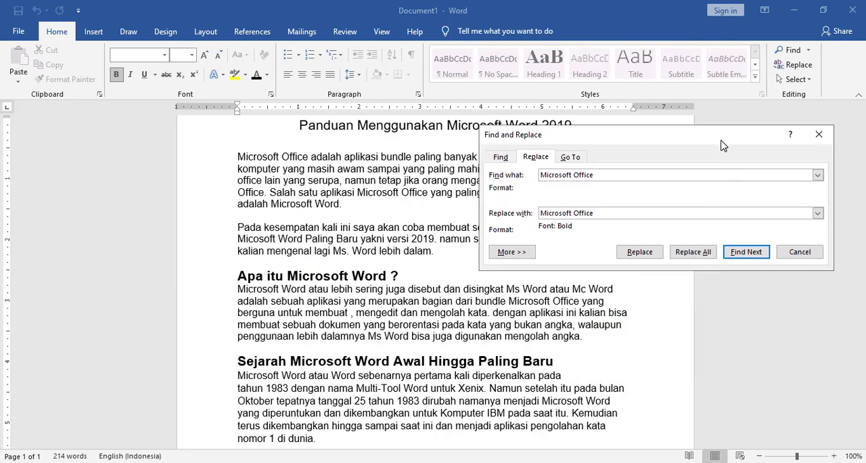
pyautogui.click(640, 252)
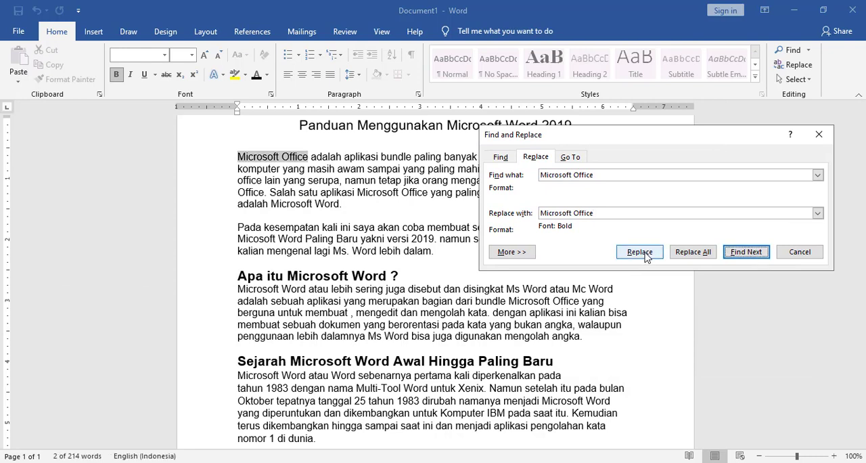
pyautogui.click(640, 252)
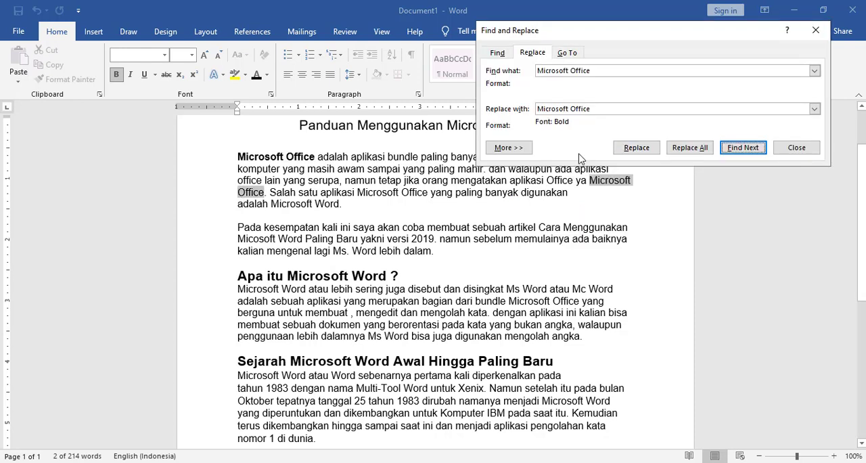
pyautogui.click(633, 149)
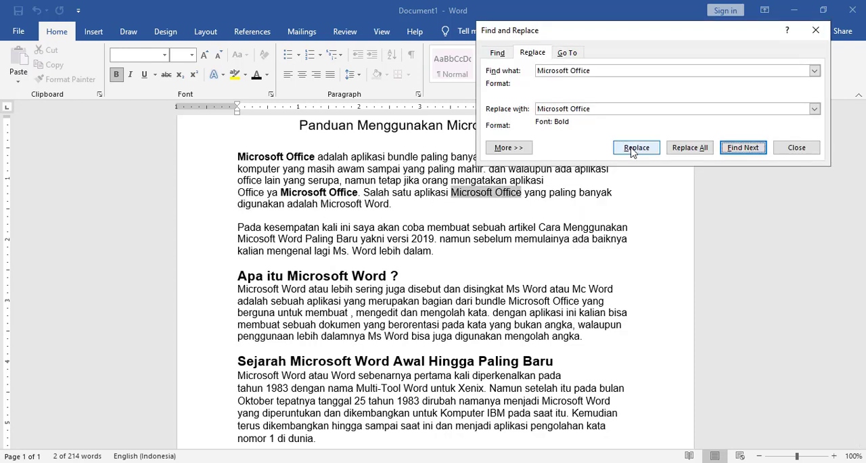
pyautogui.click(634, 149)
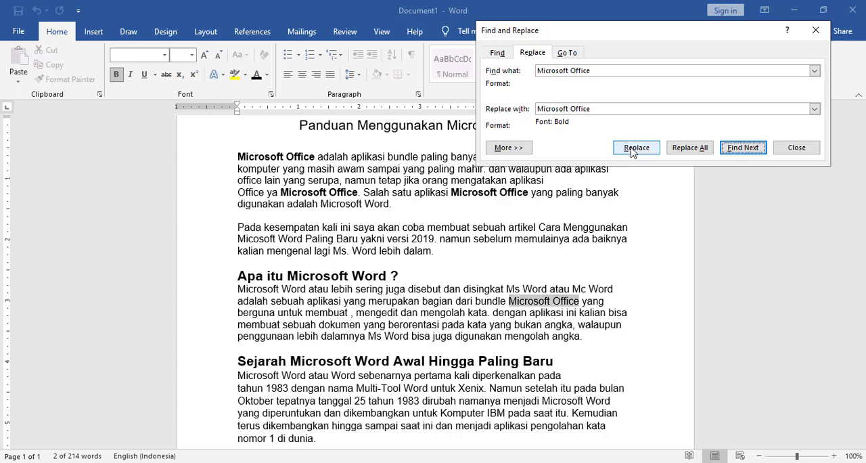
pyautogui.click(633, 149)
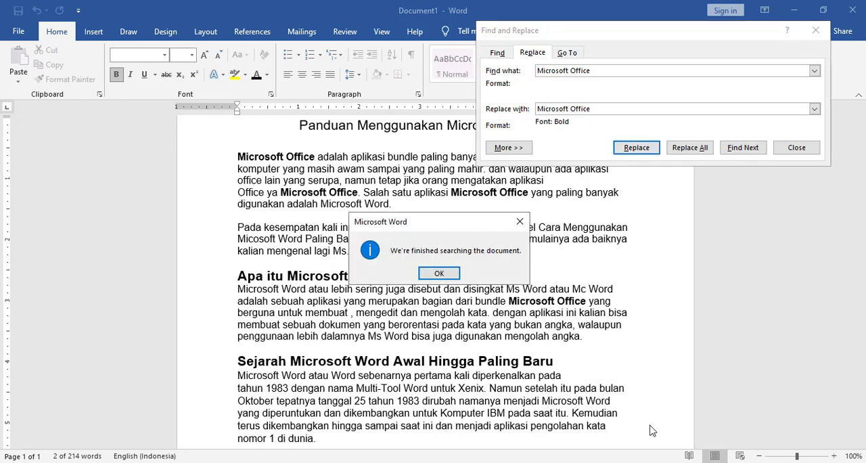
# - Switch to Notepad and add "kita tekan tombol beberapa kali sampai keluar peringatan sudah selesai melakukan / penggantian." as two lines, followed by a blank line
pyautogui.click(642, 462)
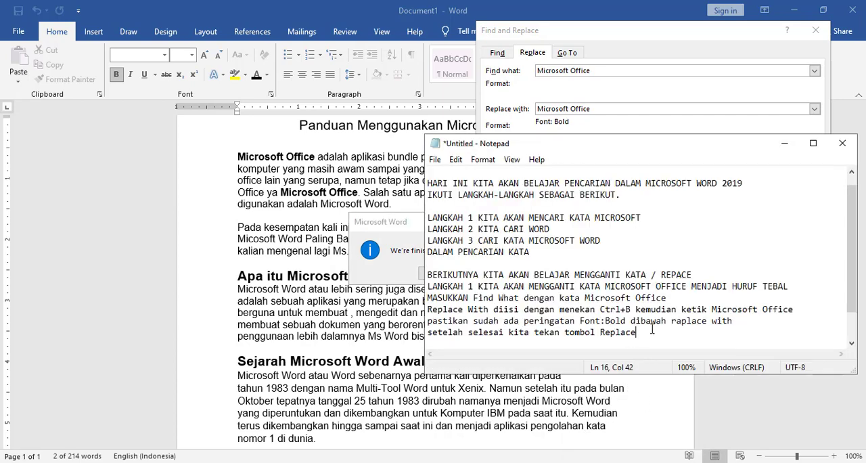
pyautogui.press('Return')
pyautogui.write('kita ')
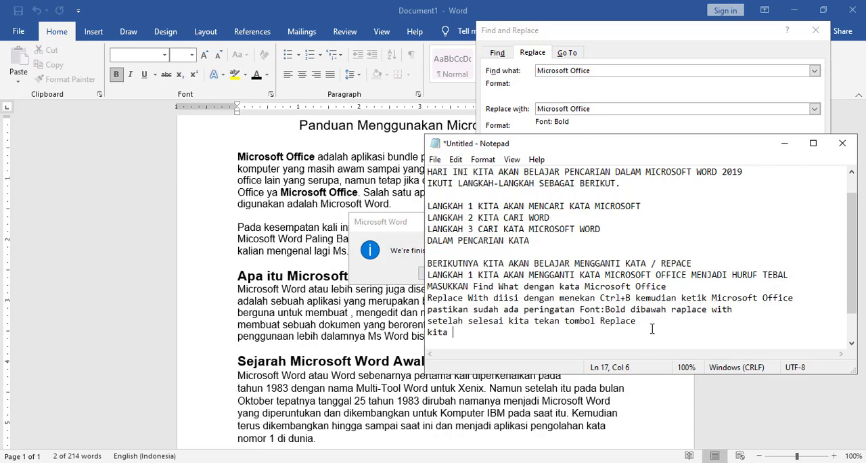
pyautogui.write('tekan tombol bebera')
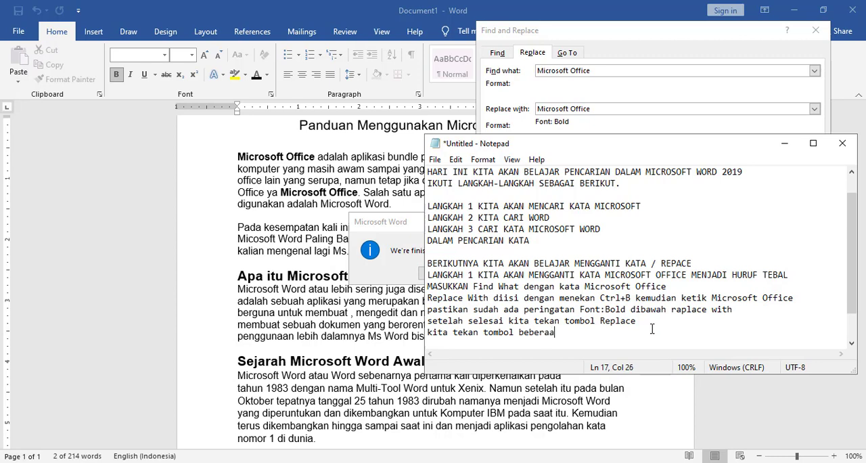
pyautogui.write('pa kali sampai keluar perint')
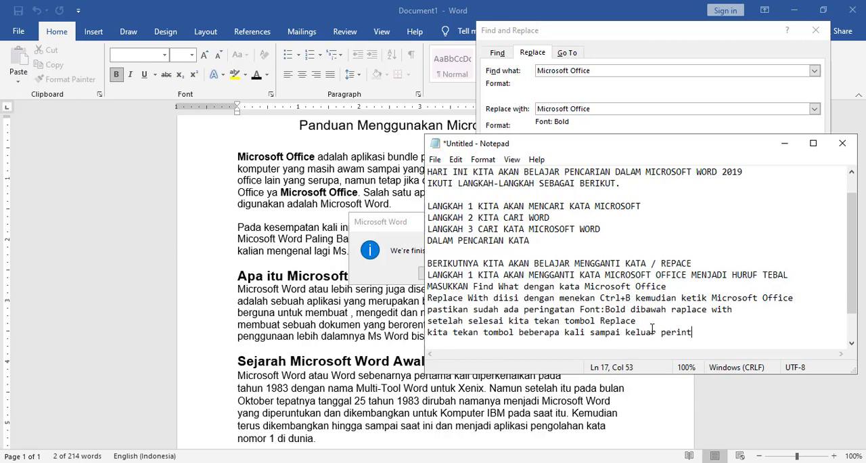
pyautogui.press('BackSpace')
pyautogui.write('gatan sudah sele')
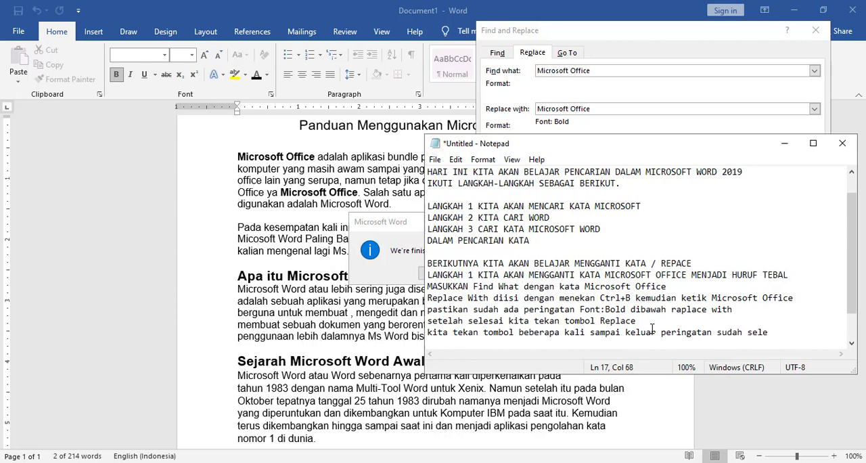
pyautogui.write('sai melakukan')
pyautogui.press('Return')
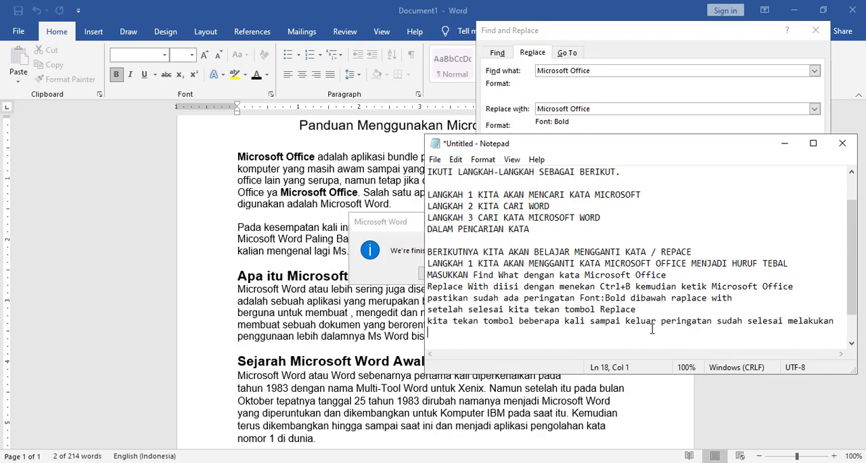
pyautogui.write('penggantian.')
pyautogui.press('Return')
pyautogui.press('Return')
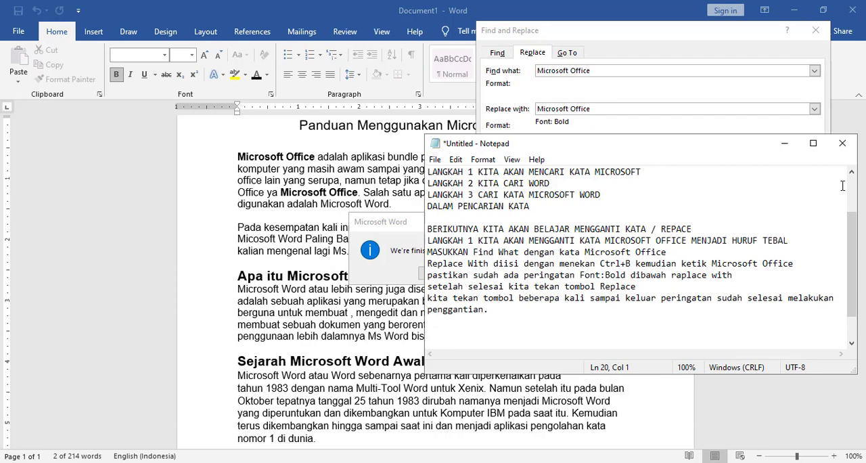
# - Return to Word and dismiss the message about the finished document search
pyautogui.click(794, 153)
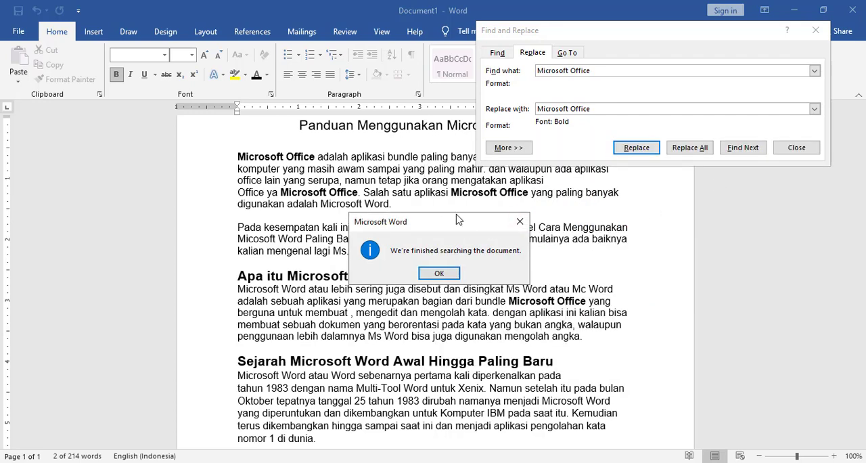
pyautogui.click(440, 273)
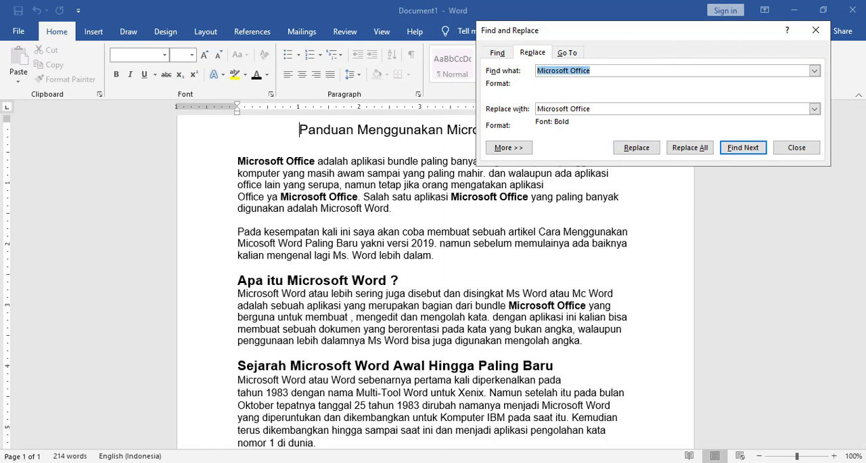
# - Switch to Notepad and add "UNTUK MELAKUKAN PENGGANTIAN SECARA CEPAT KITA BISA LAKUKAN / DENGAN MENEKAN REPLACE ALL." as two lines of the note
pyautogui.moveTo(640, 462)
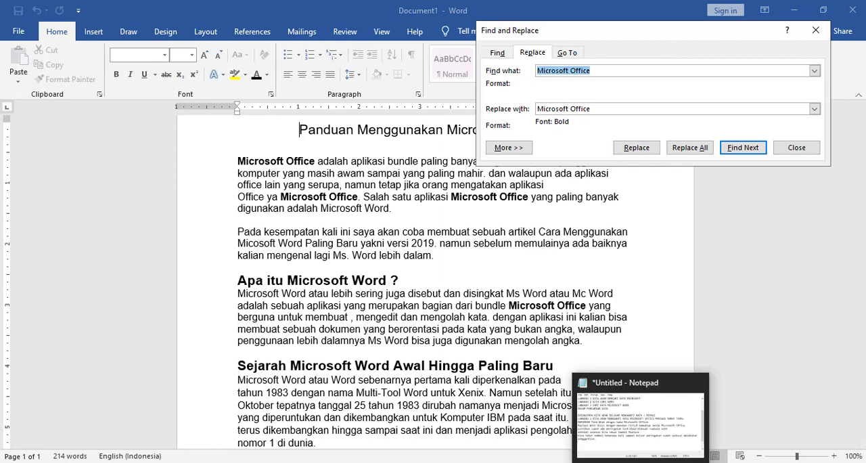
pyautogui.click(640, 462)
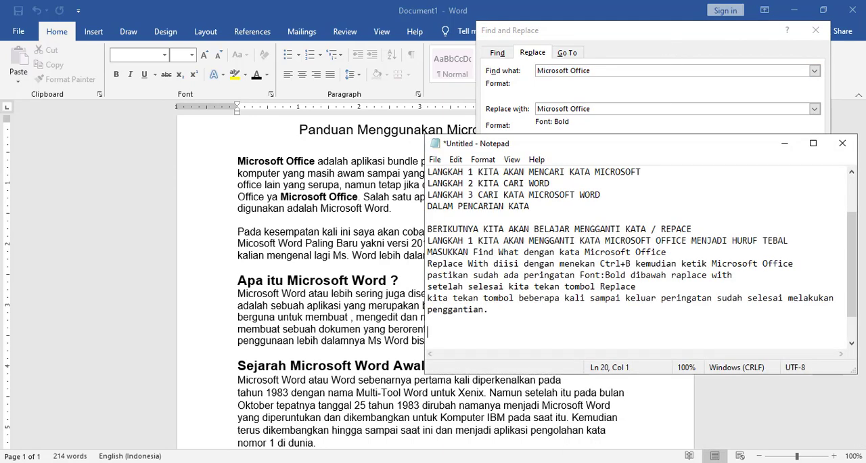
pyautogui.write('UNTUK MELAKUKAN ')
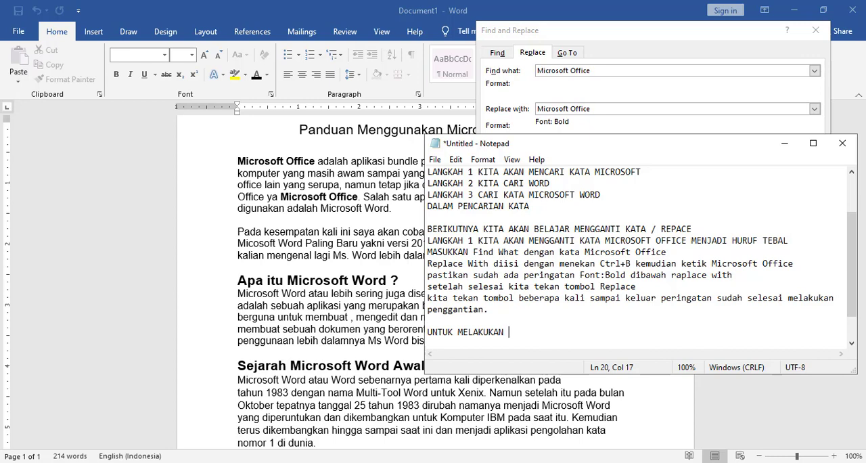
pyautogui.write('PEN')
pyautogui.press('BackSpace')
pyautogui.press('BackSpace')
pyautogui.write('ENGGANTIAN')
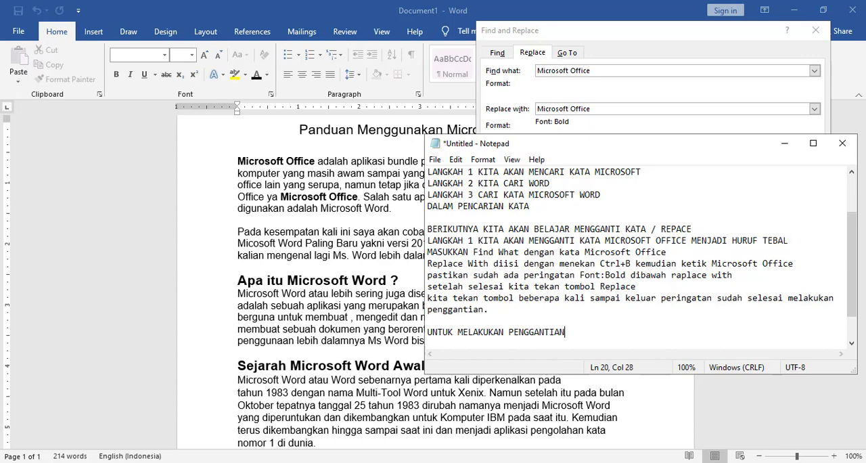
pyautogui.write(' SECARA CEPAT KITA BISA')
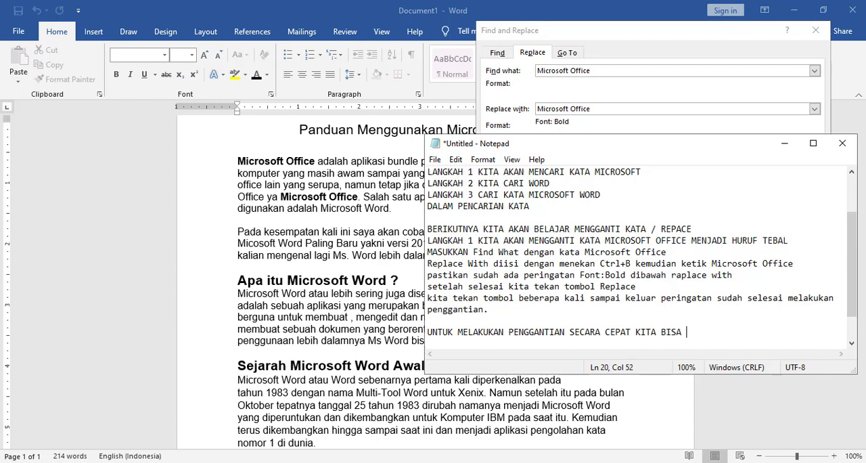
pyautogui.write(' LAKUKAN')
pyautogui.press('Return')
pyautogui.write('D')
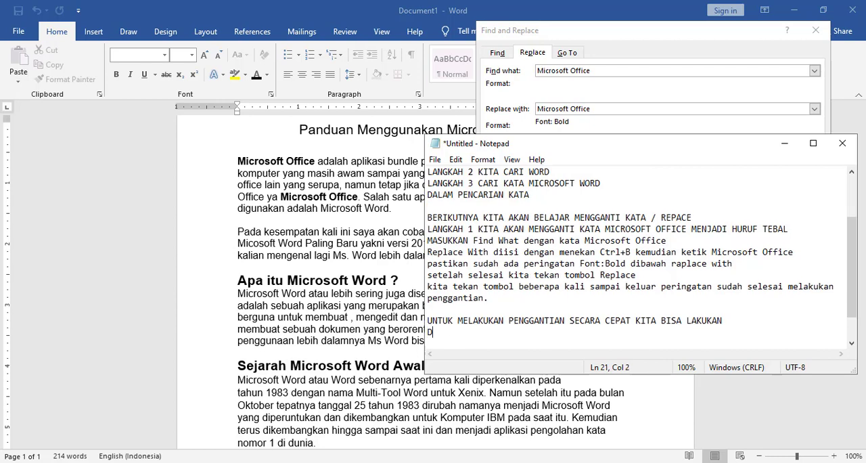
pyautogui.write('ENGAN MENEKA')
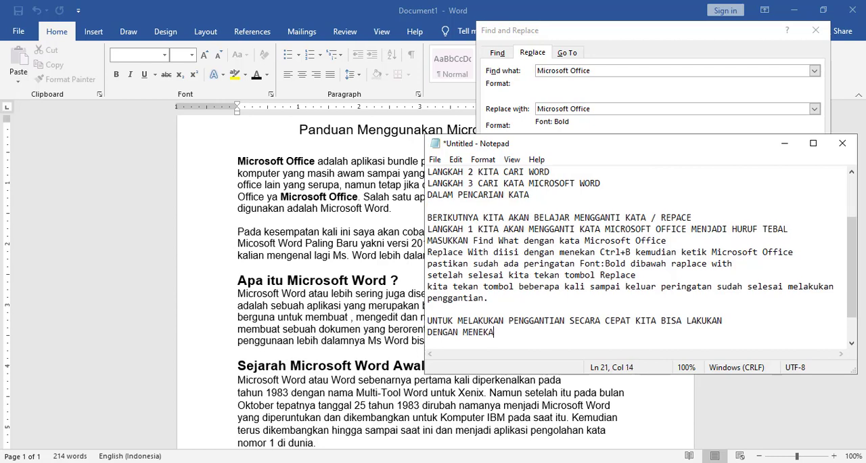
pyautogui.write('N REPLACE ALL.')
pyautogui.press('Return')
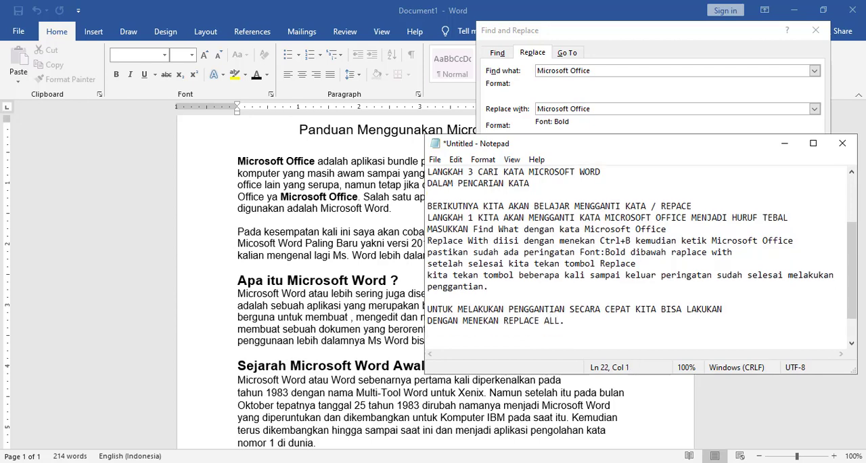
# - Add "LANGKAH 2 KITA AKAN MENGGANTI KATA Microsoft Word dengan Efek Cetak Tebal dan Bergaris / Bawah" as two note lines and return to Word
pyautogui.write('LANGKAH 2 KITA AKAN MENGGANTI')
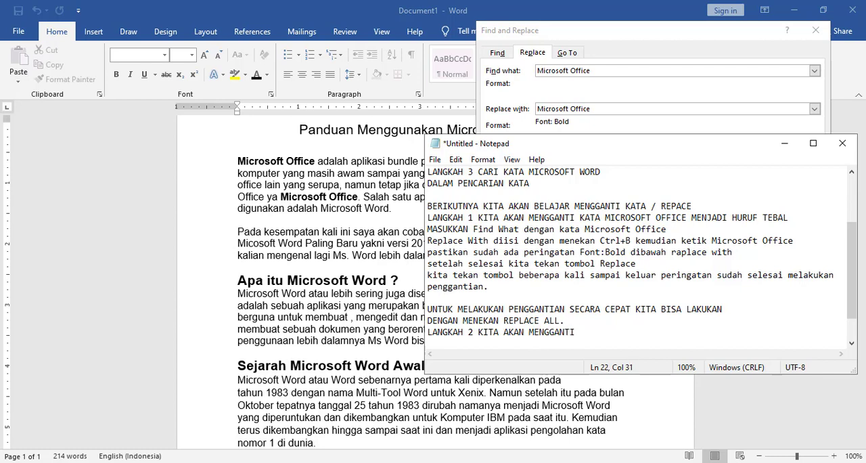
pyautogui.write(' KATA Microsoft W')
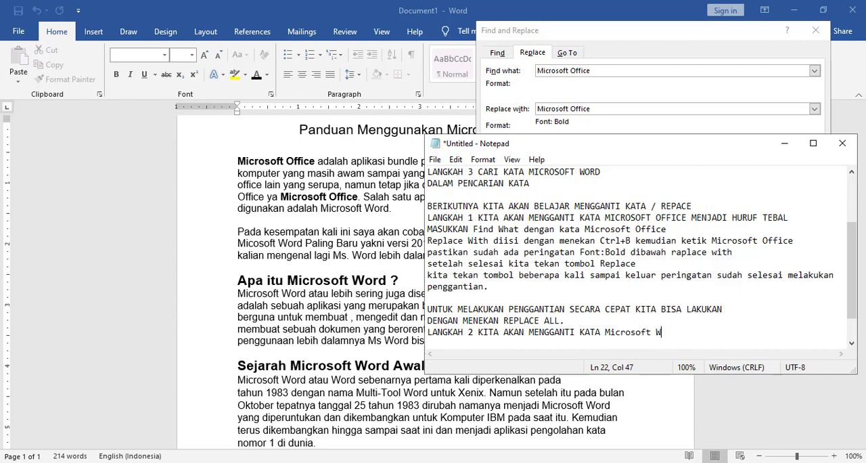
pyautogui.write('ord dengan')
pyautogui.write('Huruf')
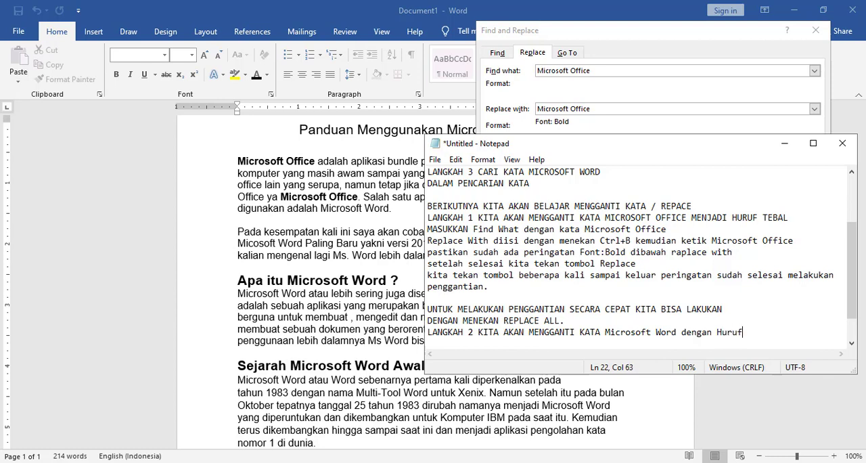
pyautogui.write(' Ce')
pyautogui.press('BackSpace')
pyautogui.press('BackSpace')
pyautogui.press('BackSpace')
pyautogui.press('BackSpace')
pyautogui.press('BackSpace')
pyautogui.press('BackSpace')
pyautogui.press('BackSpace')
pyautogui.press('BackSpace')
pyautogui.write('Efek Cetak Tebal')
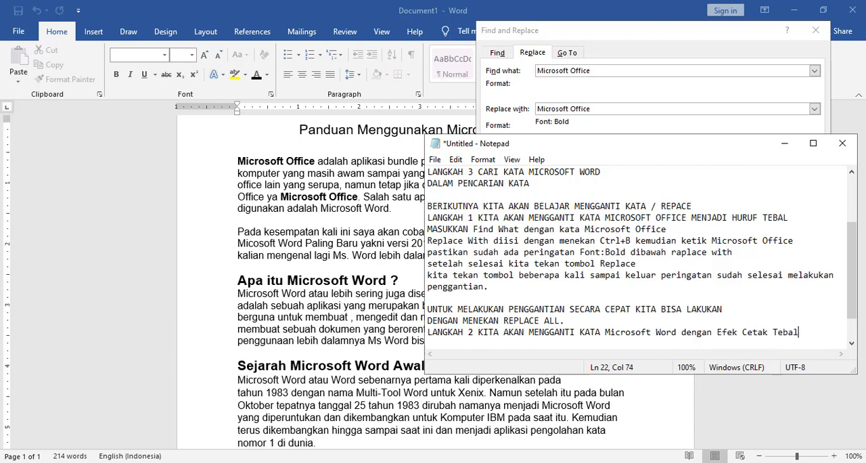
pyautogui.write(' dan ')
pyautogui.write('Bergaris')
pyautogui.press('Return')
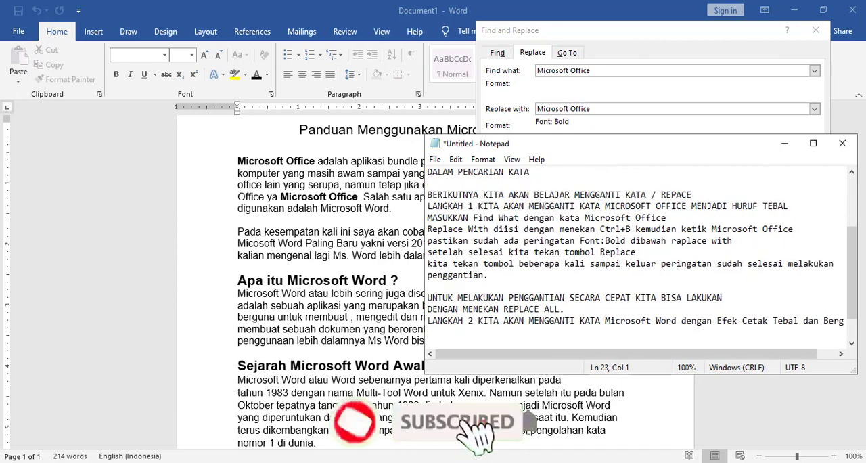
pyautogui.write('Bawah')
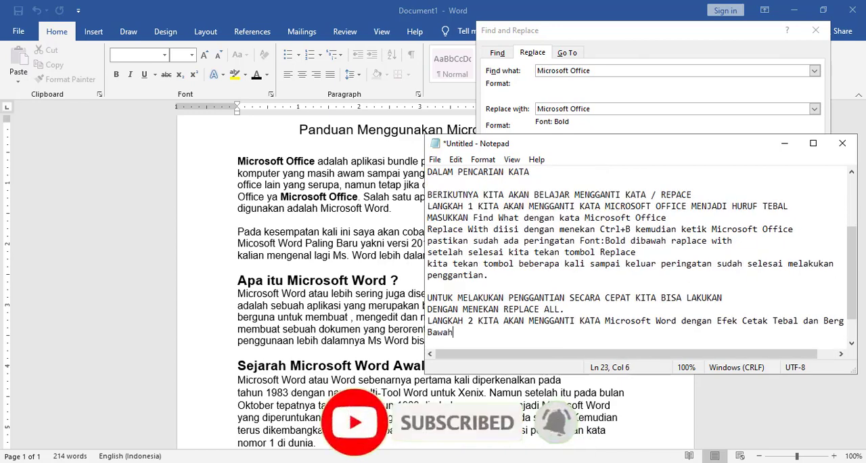
pyautogui.press('Return')
pyautogui.press('Return')
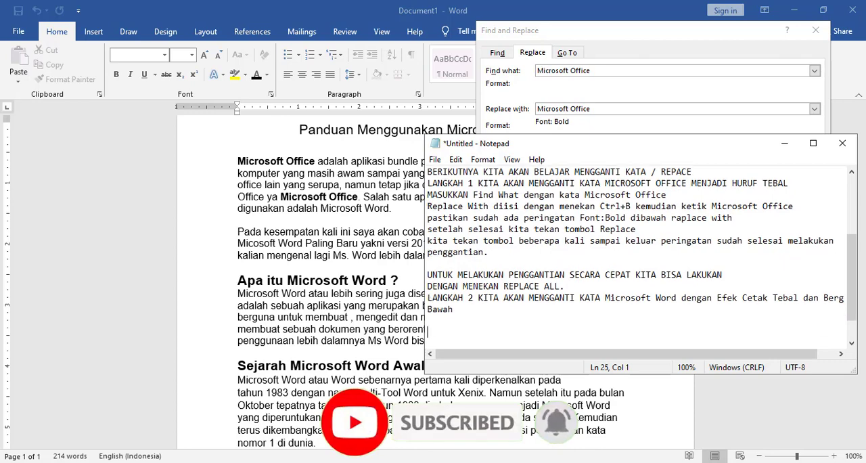
pyautogui.click(785, 148)
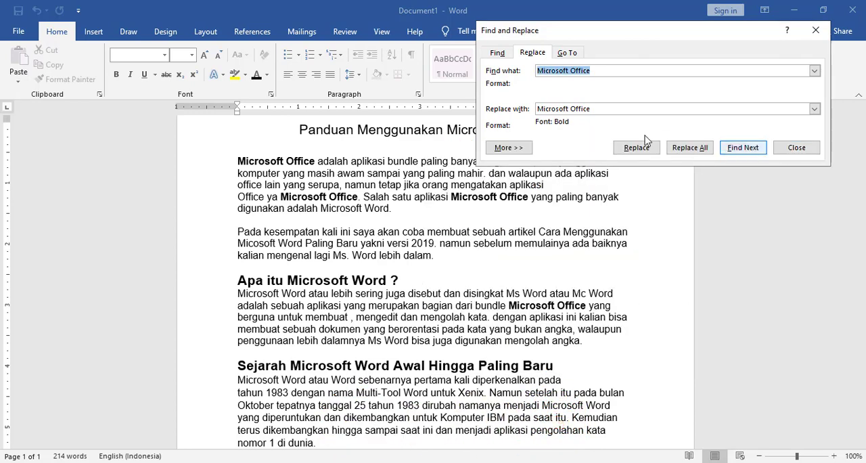
# - Change the search text in Find and Replace to "Microsoft Word"
pyautogui.click(600, 70)
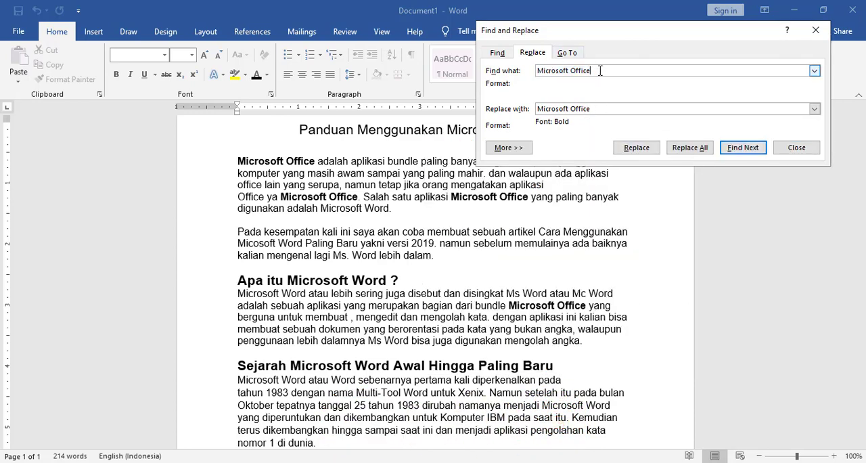
pyautogui.press('BackSpace')
pyautogui.press('BackSpace')
pyautogui.press('BackSpace')
pyautogui.press('BackSpace')
pyautogui.press('BackSpace')
pyautogui.press('BackSpace')
pyautogui.write('Word')
# - Change the replacement text to "Microsoft Word" and add italic to its bold format
pyautogui.click(590, 109)
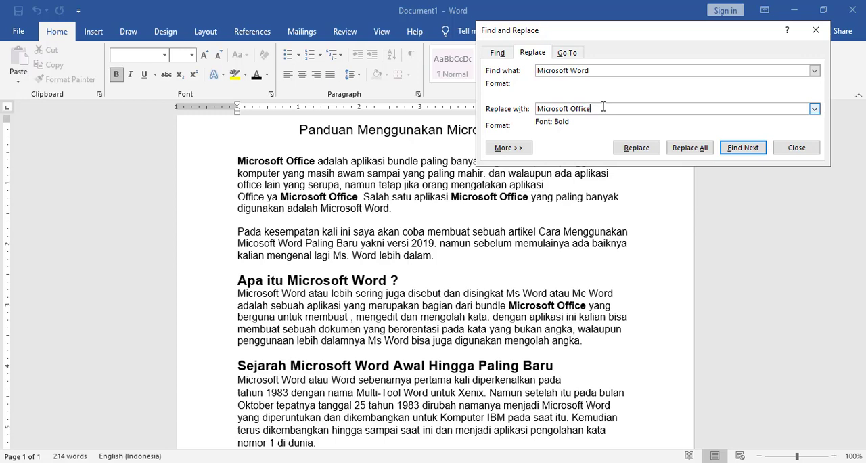
pyautogui.press('BackSpace')
pyautogui.press('BackSpace')
pyautogui.press('BackSpace')
pyautogui.press('BackSpace')
pyautogui.press('BackSpace')
pyautogui.write('Word')
pyautogui.moveTo(596, 109); pyautogui.dragTo(525, 115)
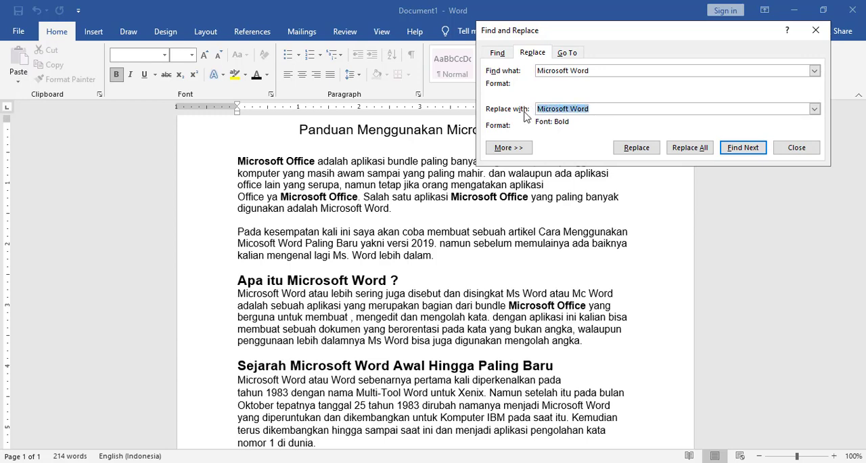
pyautogui.hotkey('ctrl', 'i')
# - Switch to Notepad and add the note line "Pada Replace With kita blok kata Microsoft Word dan Tekan CTRL+I untuk"
pyautogui.click(641, 462)
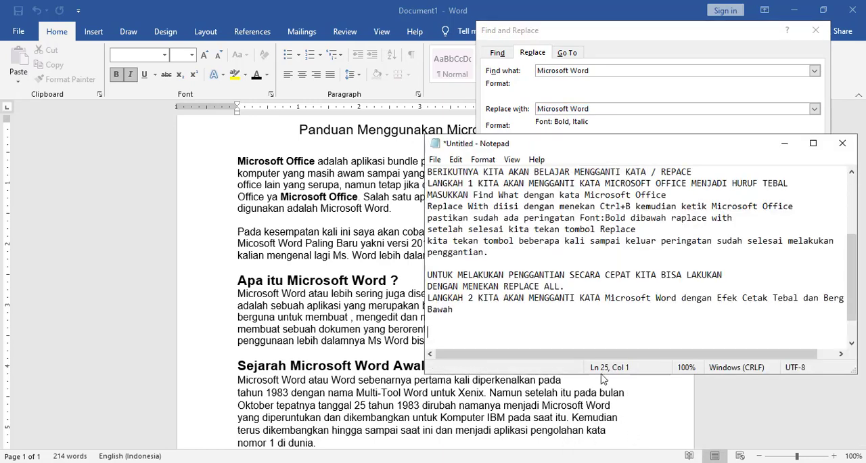
pyautogui.write('Pada Ra')
pyautogui.press('BackSpace')
pyautogui.write('eplac')
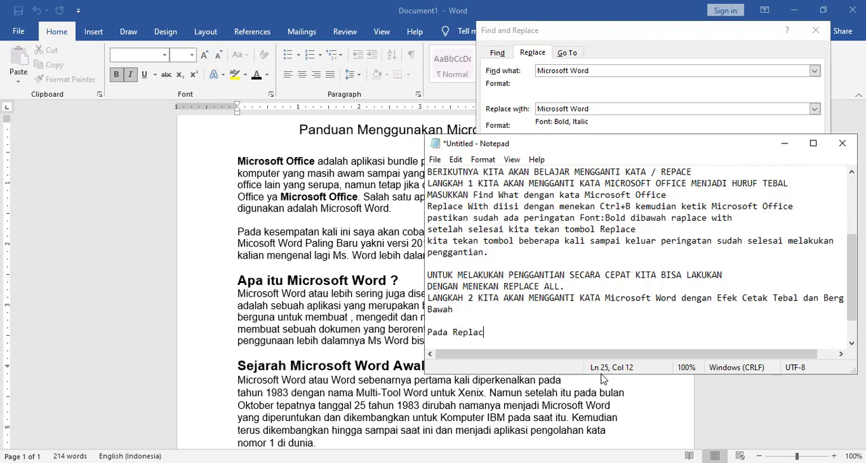
pyautogui.write('e With kita blo')
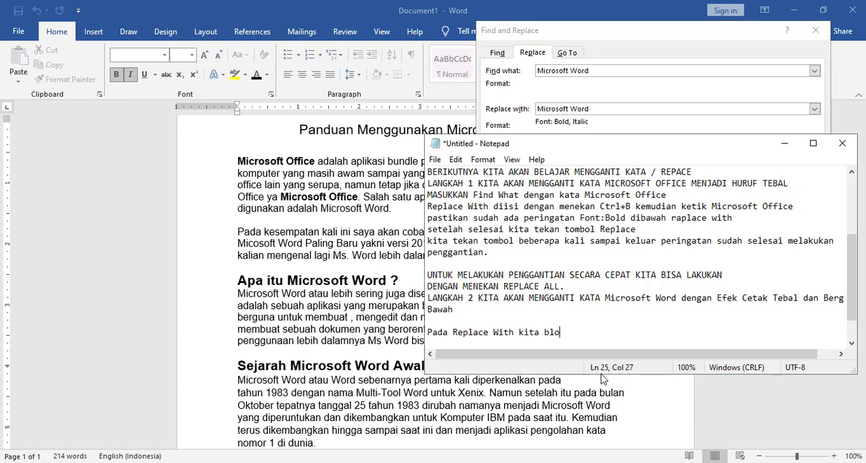
pyautogui.write('k kata Microsof')
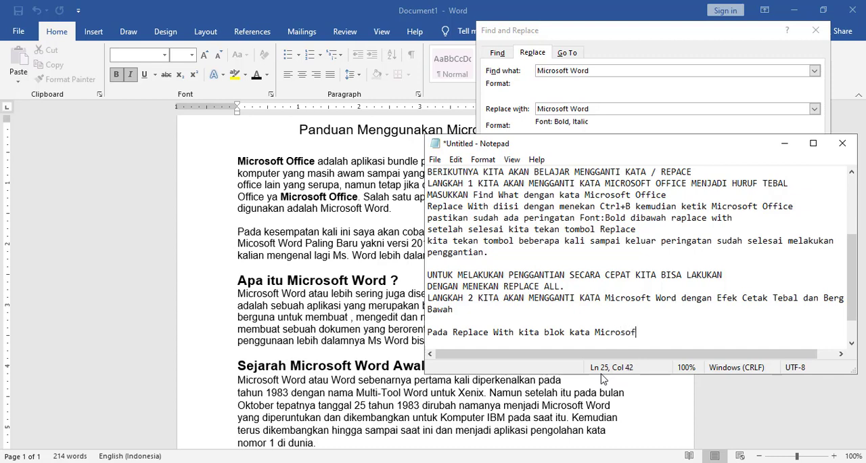
pyautogui.write('t Word dan Tekan C')
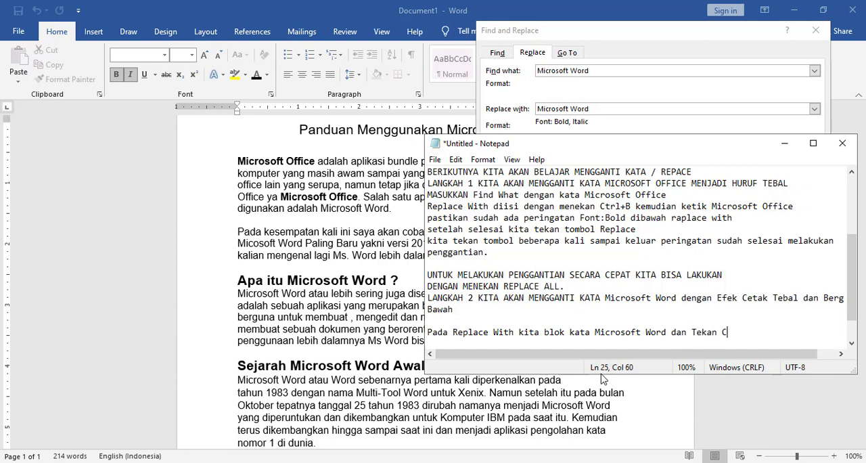
pyautogui.write('TRL+I untuk')
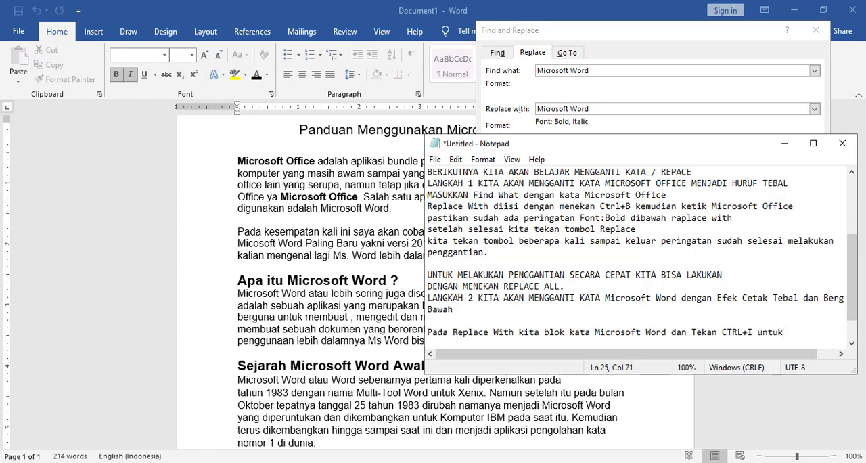
# - Continue the note on a new line with "menambah efek cetak Italic.", start another line and return to Word
pyautogui.press('Return')
pyautogui.write('e')
pyautogui.press('BackSpace')
pyautogui.write('me')
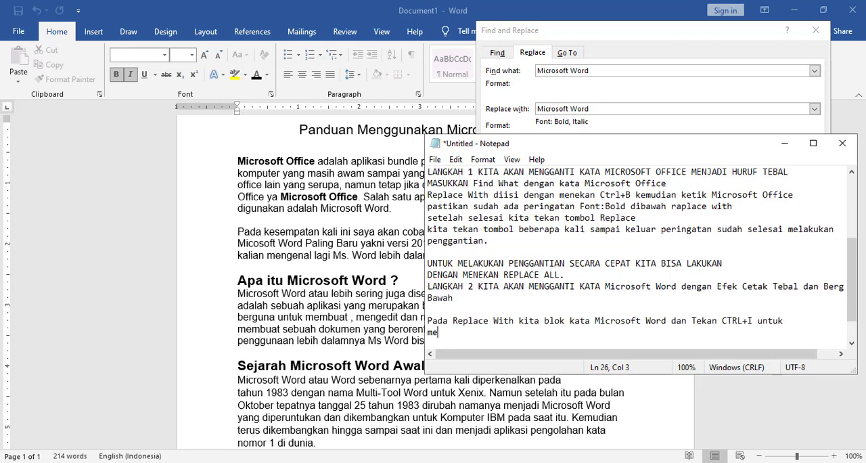
pyautogui.write('nambah')
pyautogui.write('efek cetak')
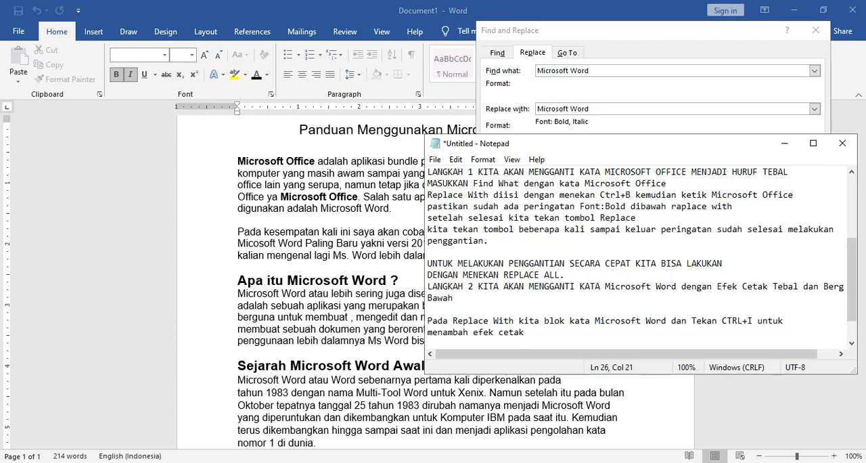
pyautogui.write(' Italic.')
pyautogui.press('Return')
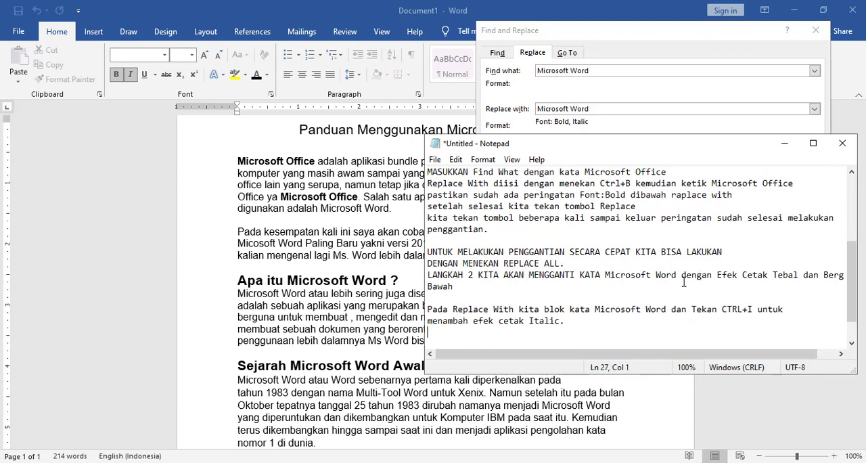
pyautogui.click(784, 143)
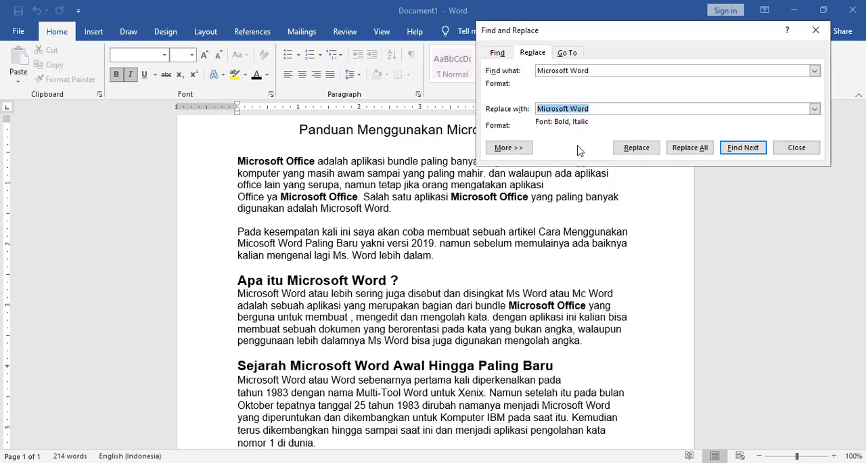
# - Switch to Notepad and add the note line "Pastikan pada Replace With sudah ada peringatan Font:Bold,Italic"
pyautogui.click(547, 462)
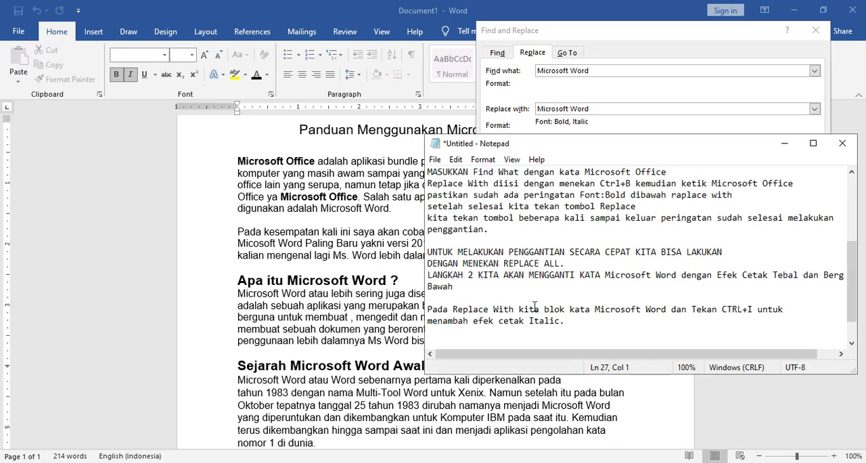
pyautogui.write('Pastikan pada Repfla')
pyautogui.press('BackSpace')
pyautogui.press('BackSpace')
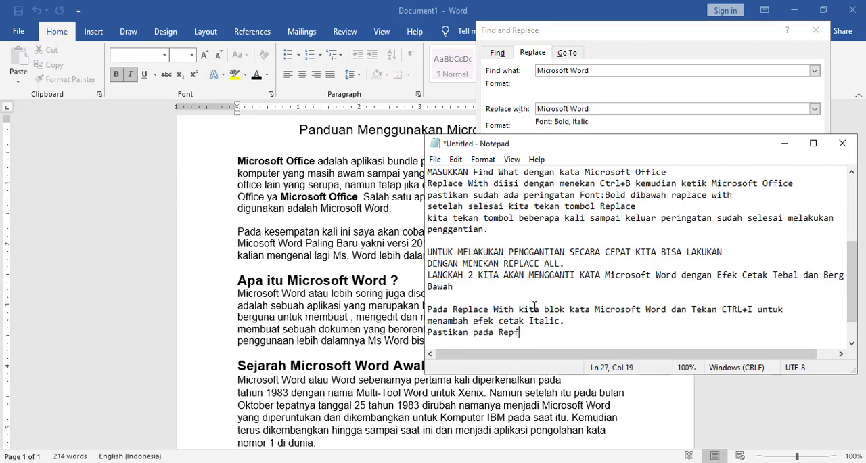
pyautogui.press('BackSpace')
pyautogui.write('lace With sudah ')
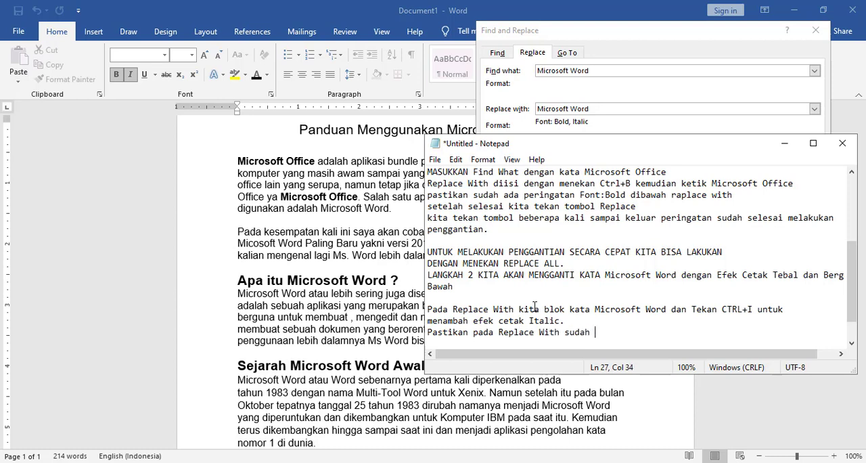
pyautogui.write('ada peringatan Font')
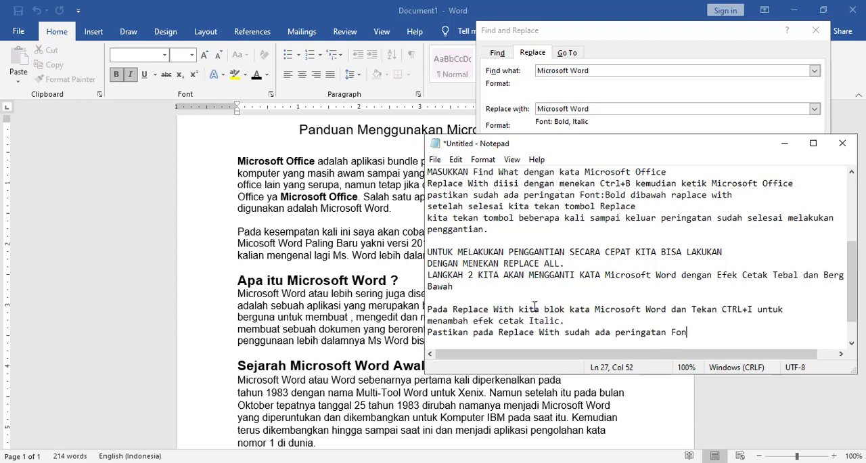
pyautogui.press('Home')
pyautogui.write(':')
pyautogui.press('BackSpace')
pyautogui.click(693, 333)
pyautogui.write(':Bold,Italic')
pyautogui.press('Return')
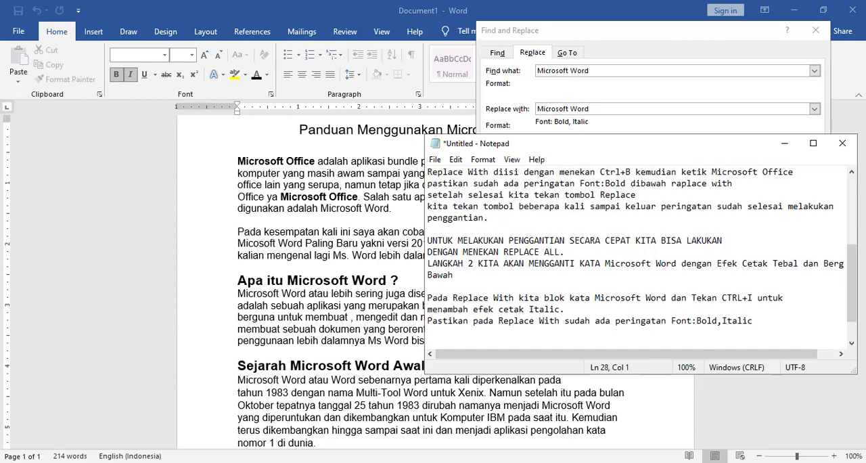
# - Add the note line "Kemudian Tekan tolmbol Replace All" and move the Notepad window clear of the Find and Replace dialog
pyautogui.write('Kemudian Tekan tol')
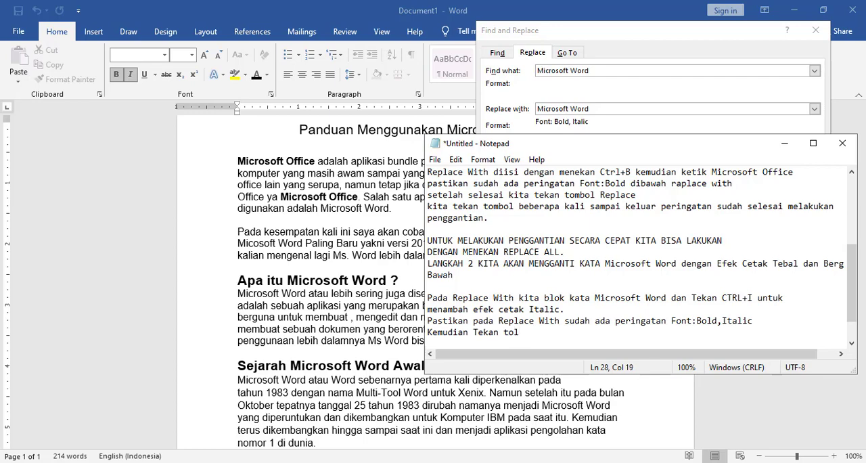
pyautogui.write('mbol')
pyautogui.moveTo(619, 150); pyautogui.dragTo(539, 234)
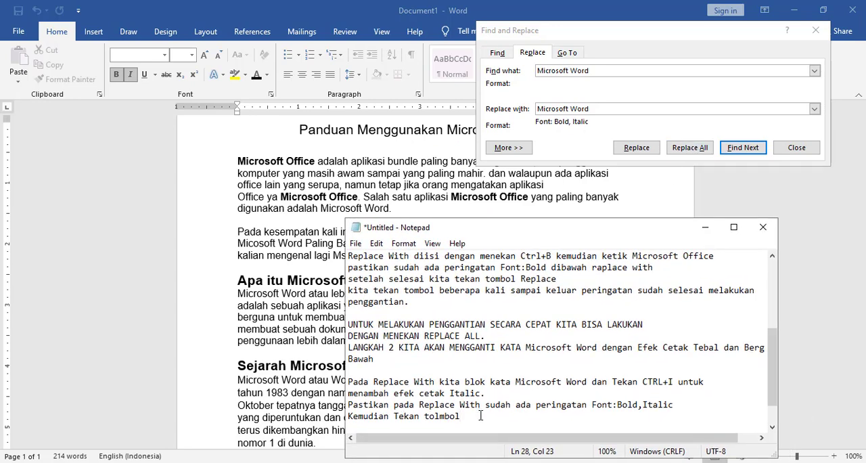
pyautogui.write('Replace All')
# - Return to Word and replace all occurrences of "Microsoft Word" with the bold italic version
pyautogui.click(704, 230)
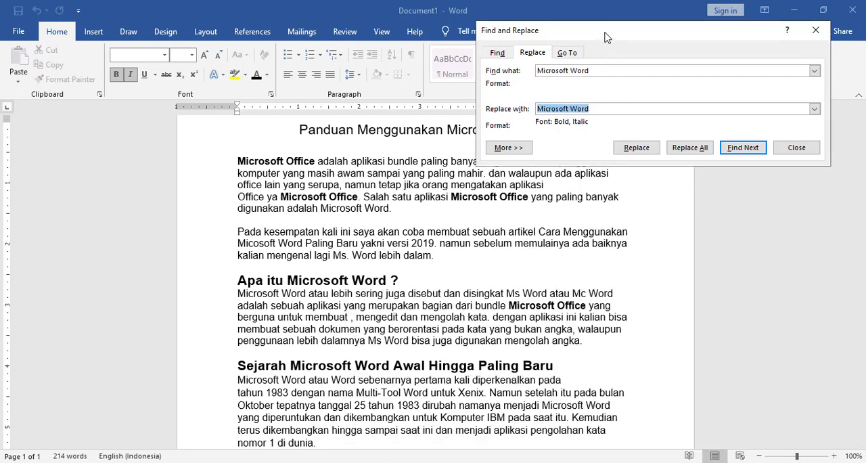
pyautogui.moveTo(606, 37); pyautogui.dragTo(583, 30)
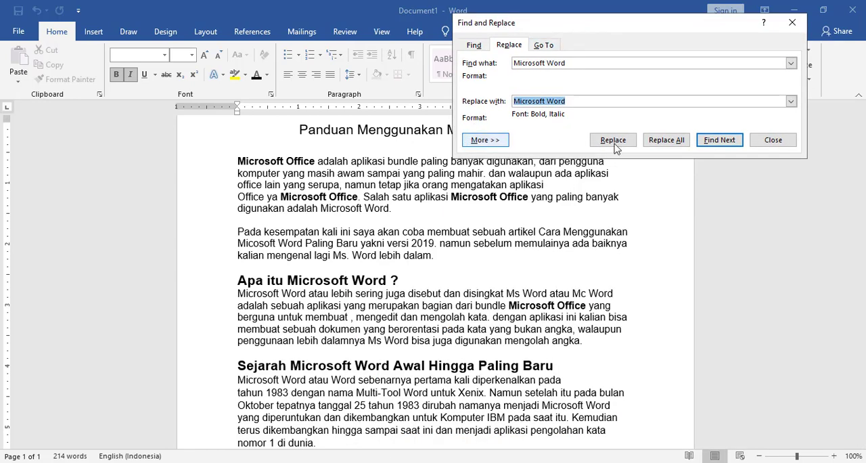
pyautogui.click(667, 141)
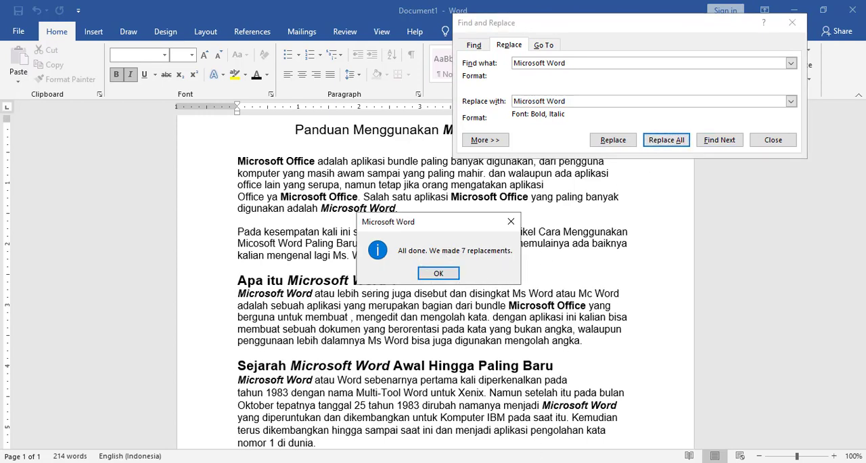
# - Switch to Notepad and add the line "Otomatis Kata Microsoft Word akan diganti dengan efek cetak tebal dan miring."
pyautogui.click(636, 462)
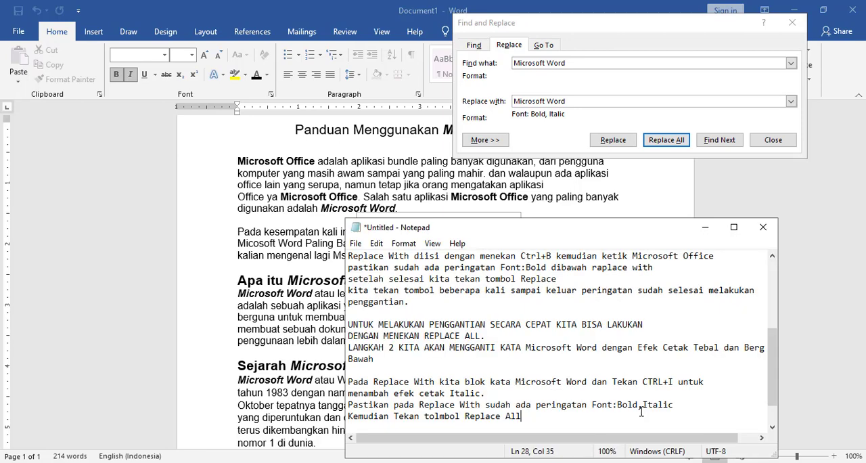
pyautogui.press('Return')
pyautogui.write('Ot')
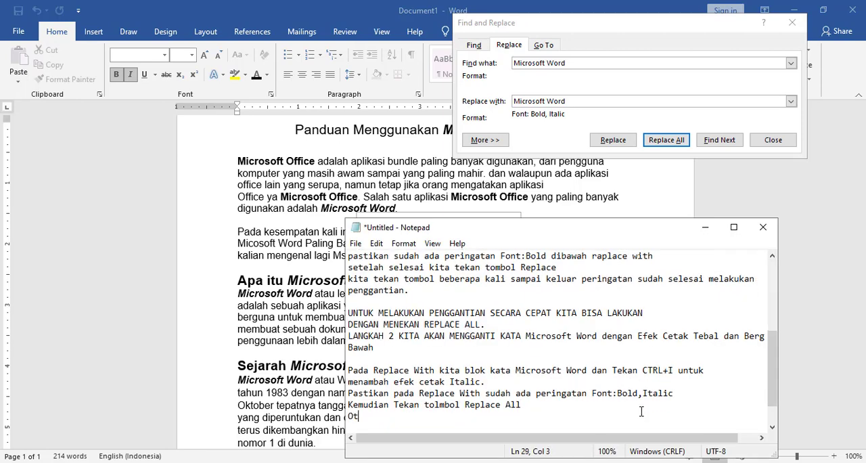
pyautogui.write('omatis Kata yang')
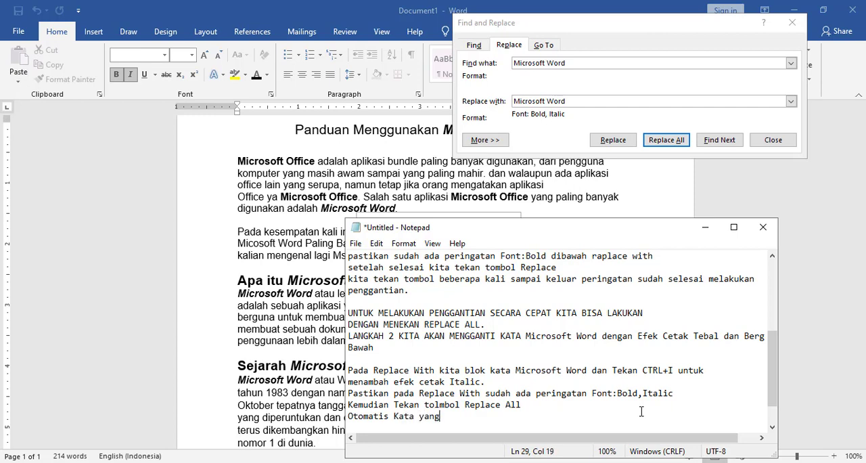
pyautogui.press('BackSpace')
pyautogui.press('BackSpace')
pyautogui.press('BackSpace')
pyautogui.press('BackSpace')
pyautogui.write('Microsoft Word akan di')
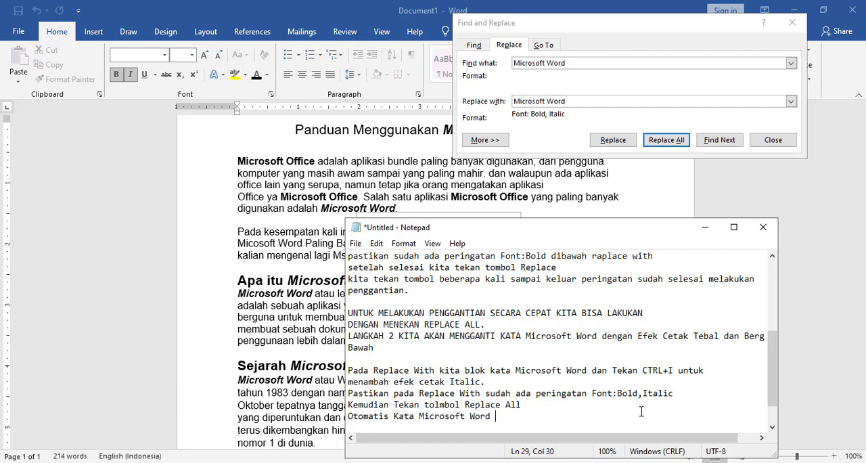
pyautogui.write('ganti dengan')
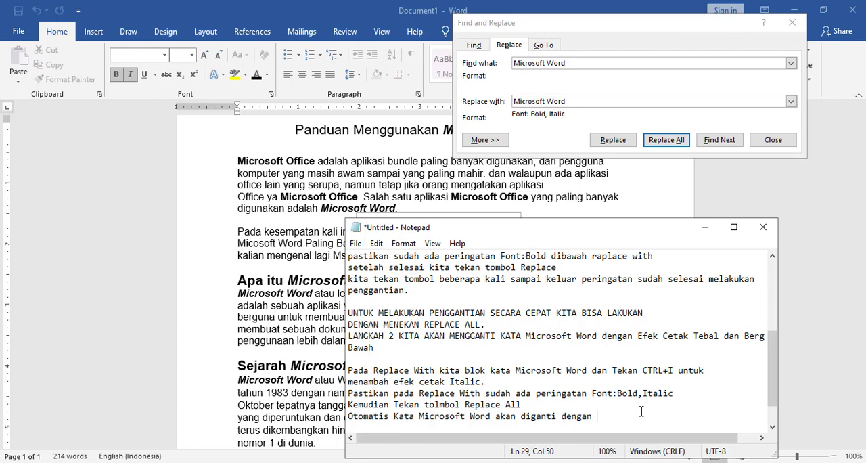
pyautogui.write('efek cetak tebal dan miring')
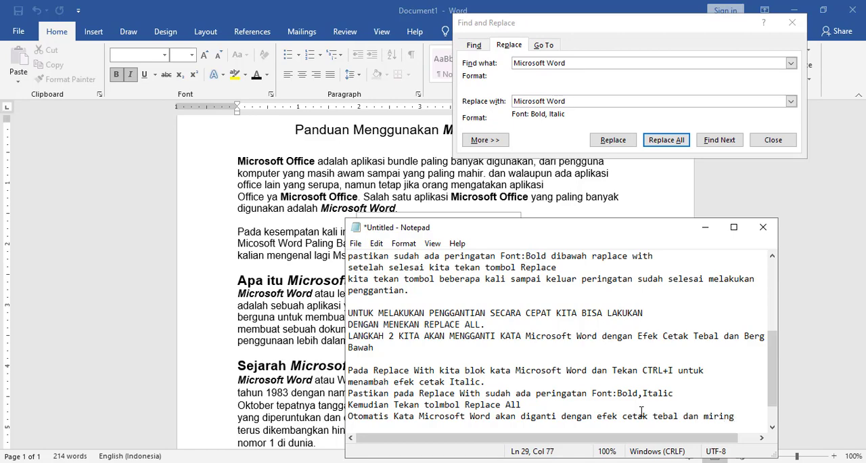
pyautogui.write('.')
pyautogui.press('Return')
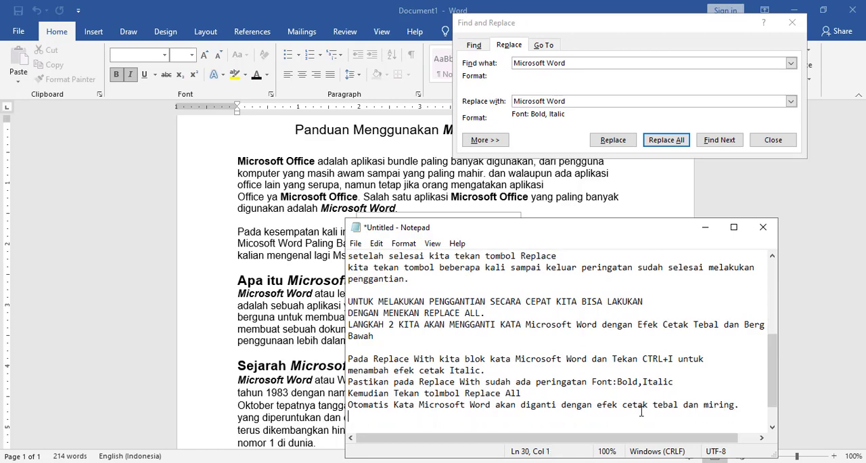
# - Return to Word, dismiss the replacement message and close the Find and Replace dialog
pyautogui.click(705, 228)
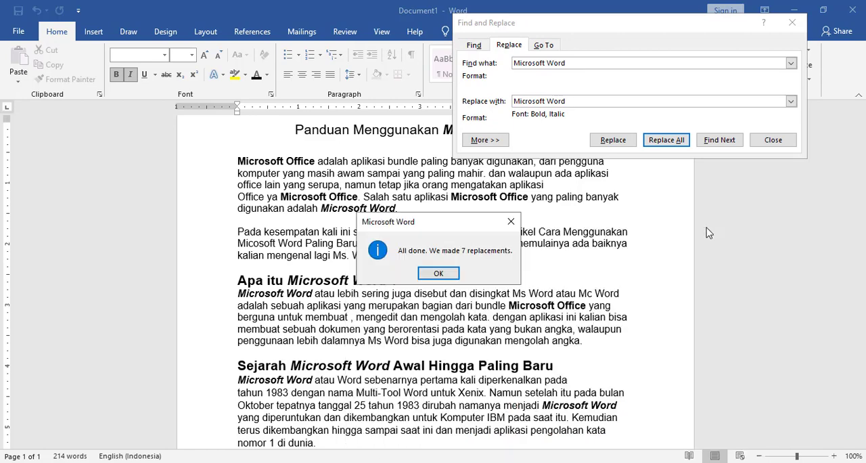
pyautogui.click(440, 274)
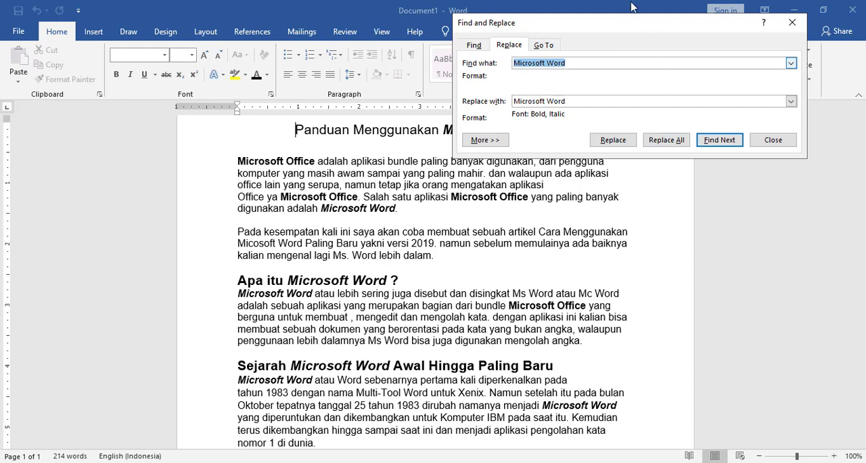
pyautogui.click(773, 140)
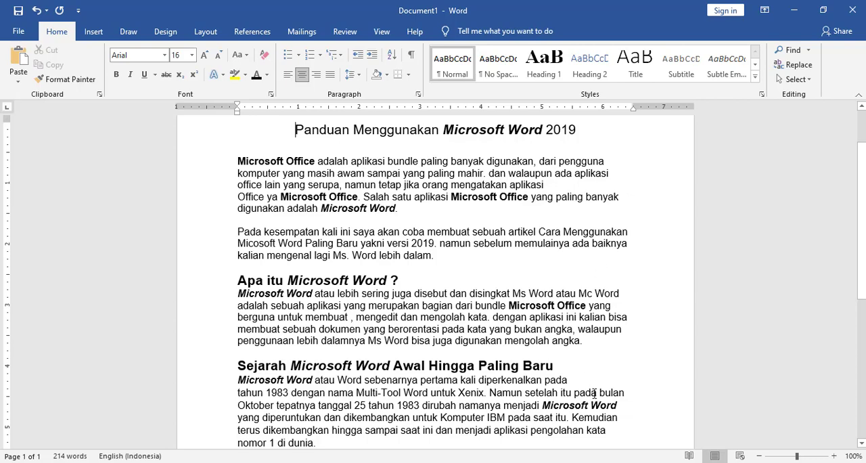
# - Switch to Notepad, move its window up, and add the separate note line "Simpan Lembar Kerja dengan nama Latihan Find and Replace"
pyautogui.click(640, 462)
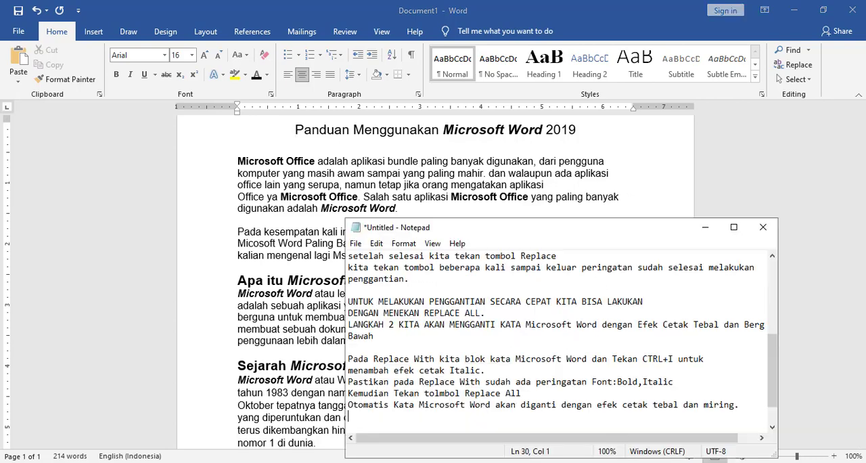
pyautogui.moveTo(561, 228); pyautogui.dragTo(435, 87)
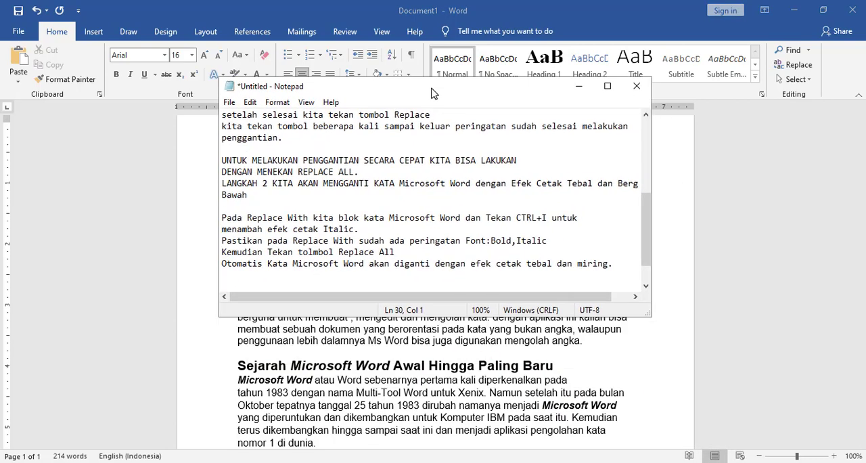
pyautogui.press('Return')
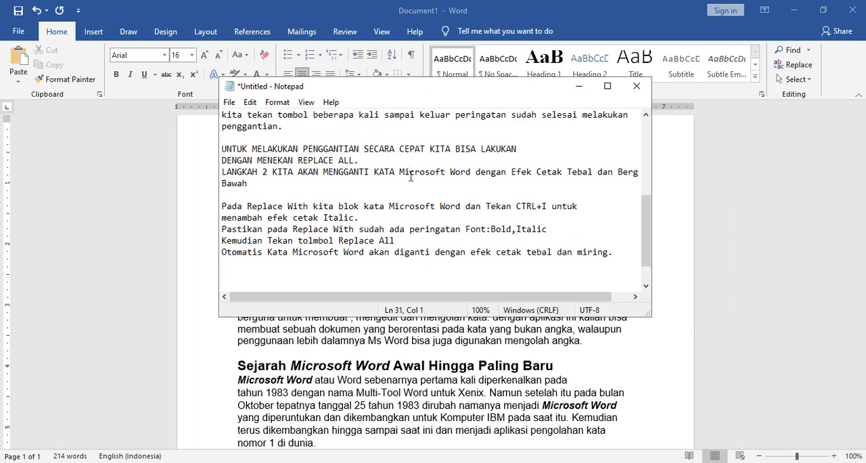
pyautogui.write('Simpan Lembar Kerja')
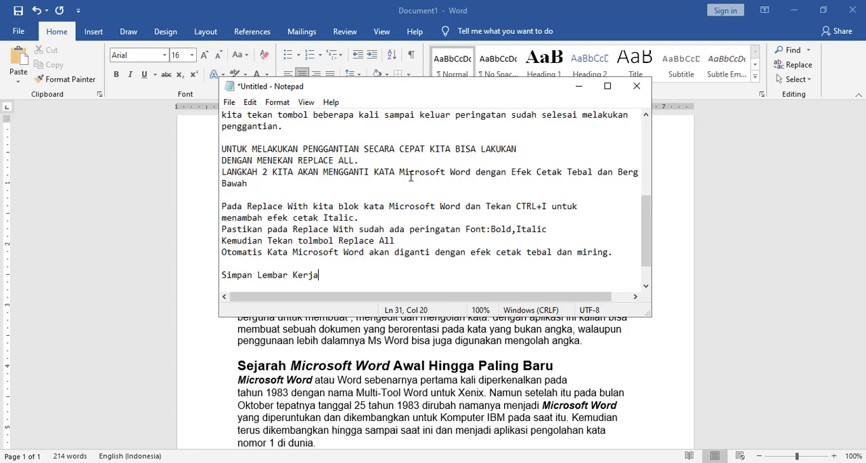
pyautogui.write('dengan nama Latiha')
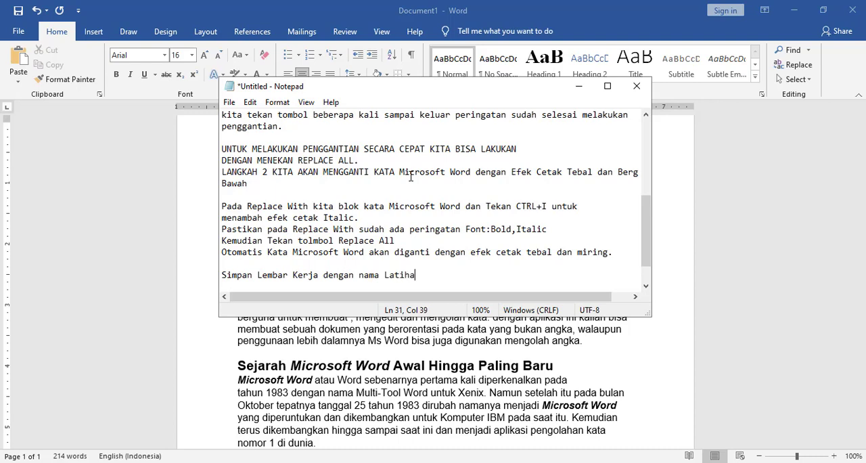
pyautogui.write('n Find and Replace')
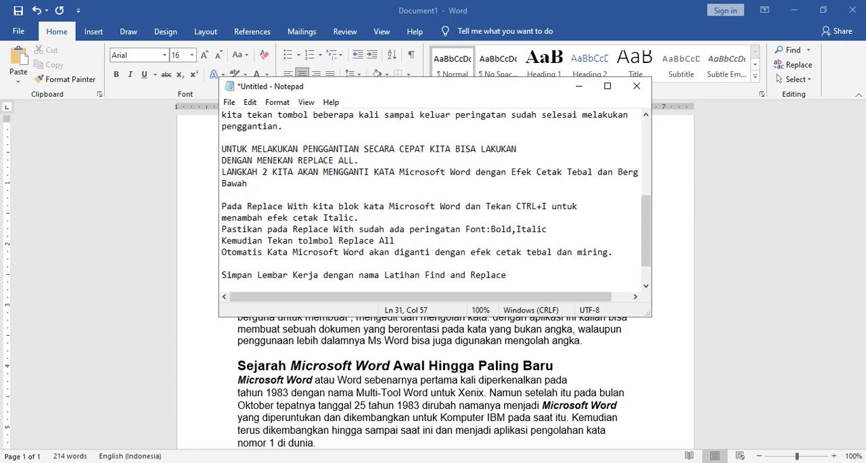
pyautogui.press('Return')
pyautogui.scroll(2, 433, 203)
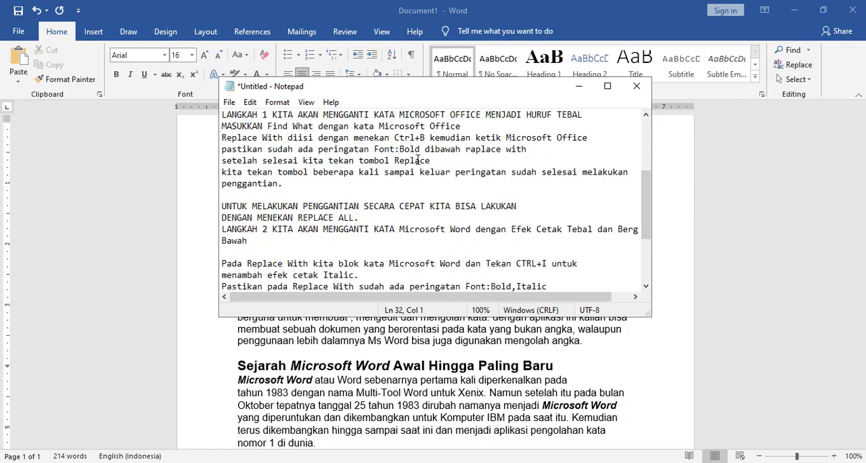
# - Return to Word and save the document in the Documents folder as "Latihan FInd and Replace" in Word Document (*.docx) format
pyautogui.click(580, 86)
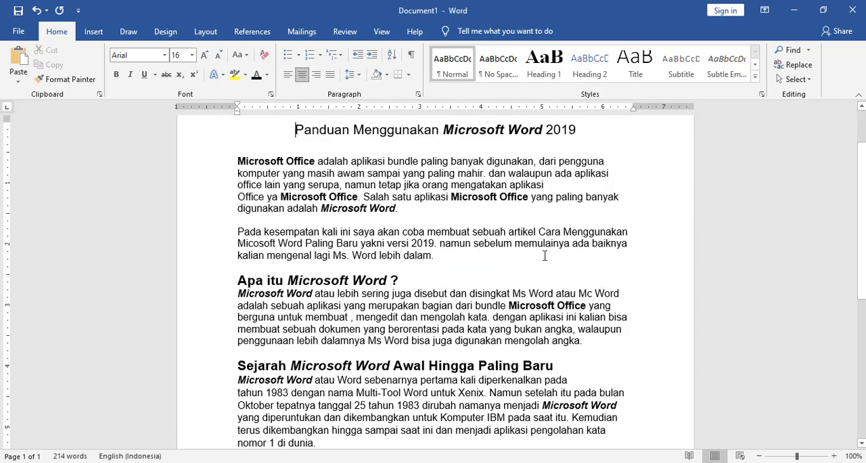
pyautogui.click(19, 31)
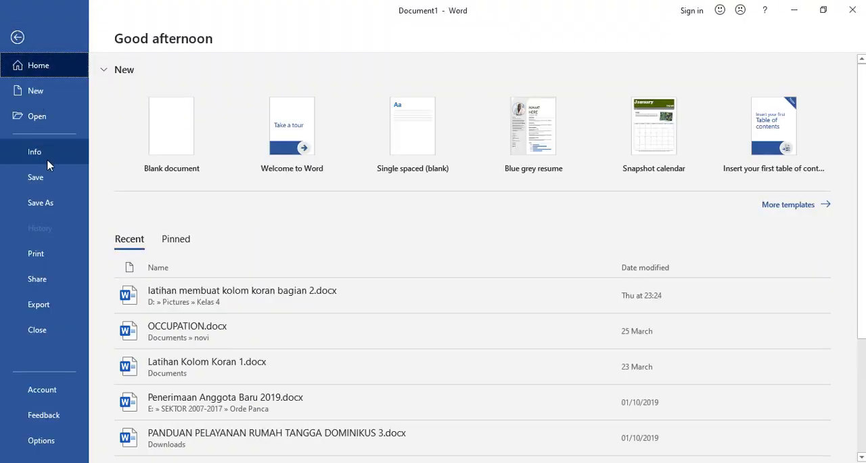
pyautogui.click(36, 179)
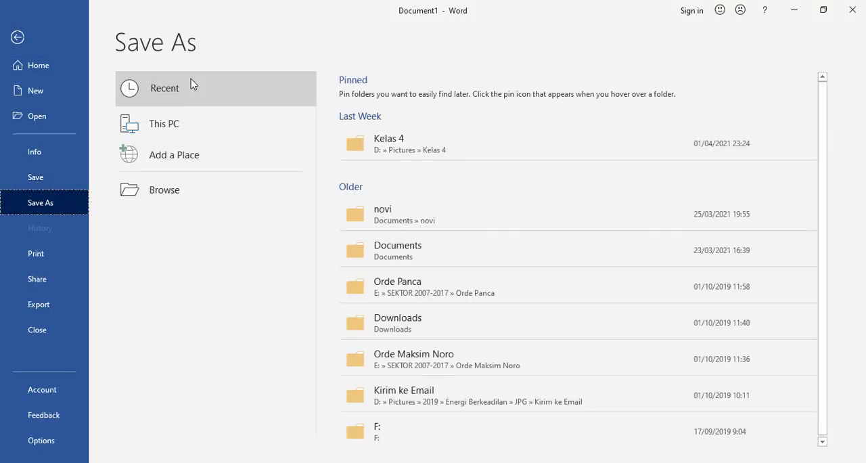
pyautogui.click(158, 191)
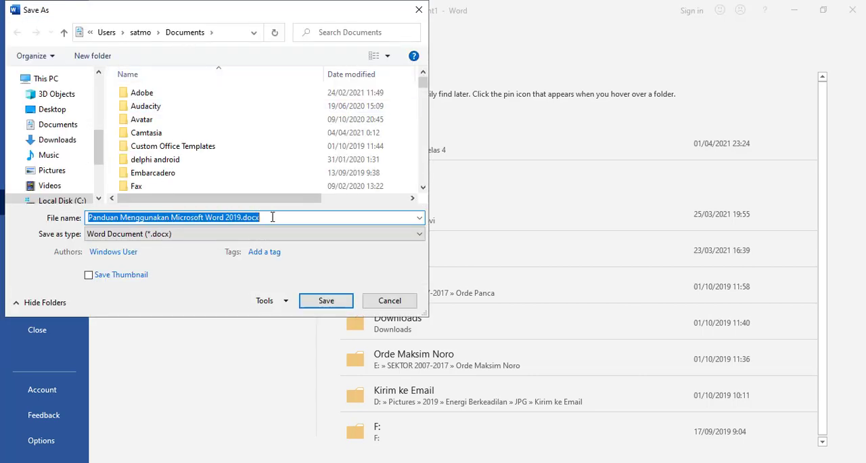
pyautogui.write('Latihan')
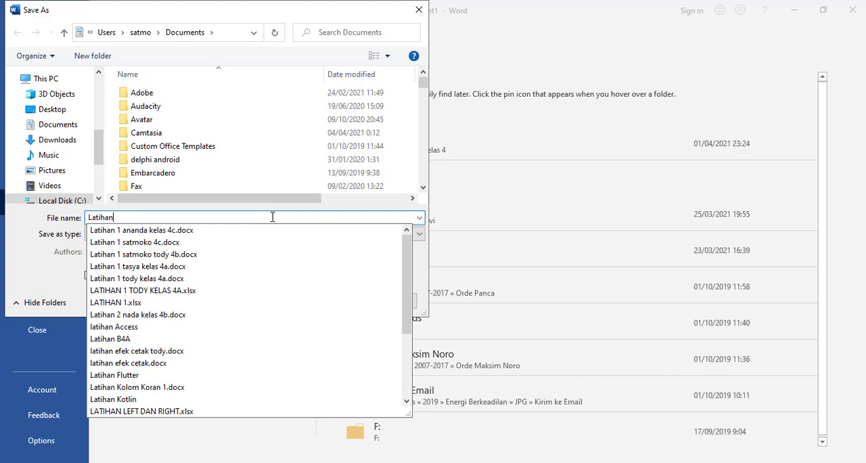
pyautogui.write(' FInd ')
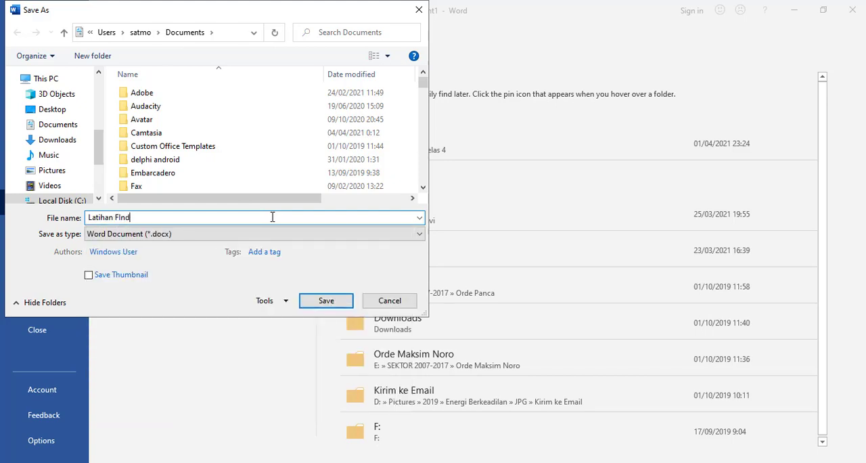
pyautogui.write('and Replace')
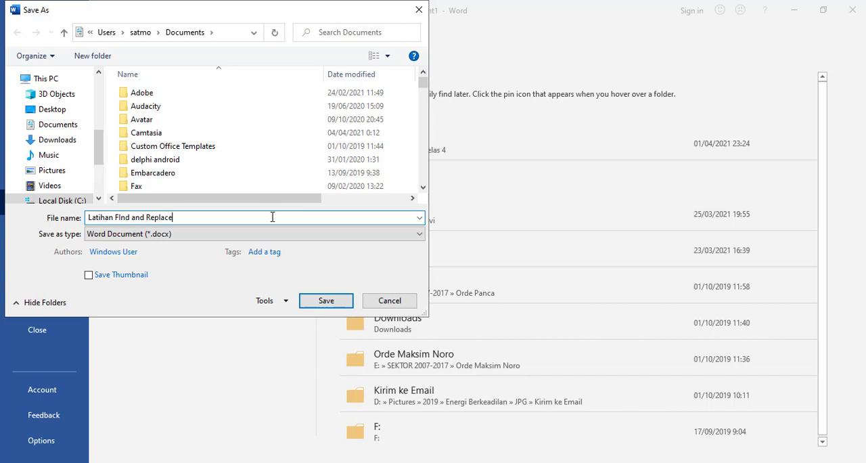
pyautogui.click(327, 301)
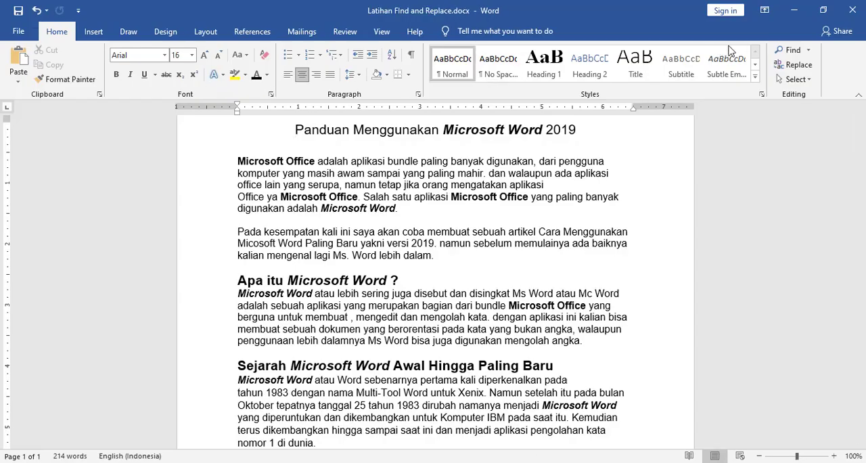
# - Switch to Notepad and add the closing line "Terimakasih" below the saving instruction, separated by a blank line
pyautogui.hotkey('alt', 'Tab')
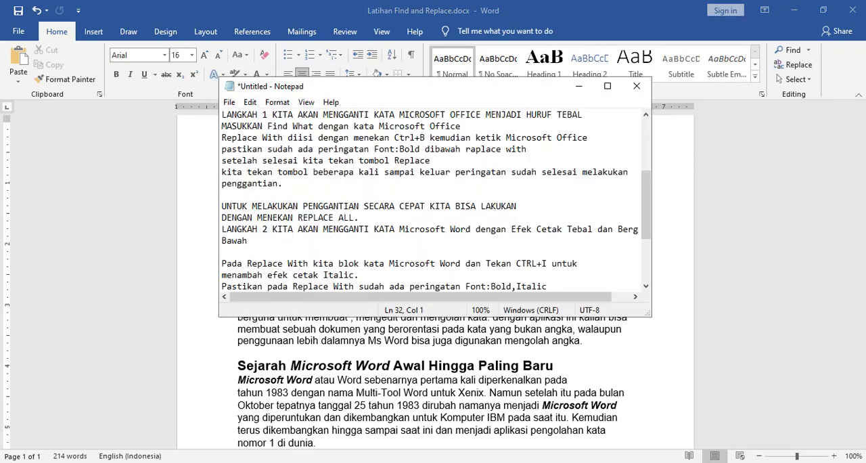
pyautogui.moveTo(647, 221); pyautogui.dragTo(650, 265)
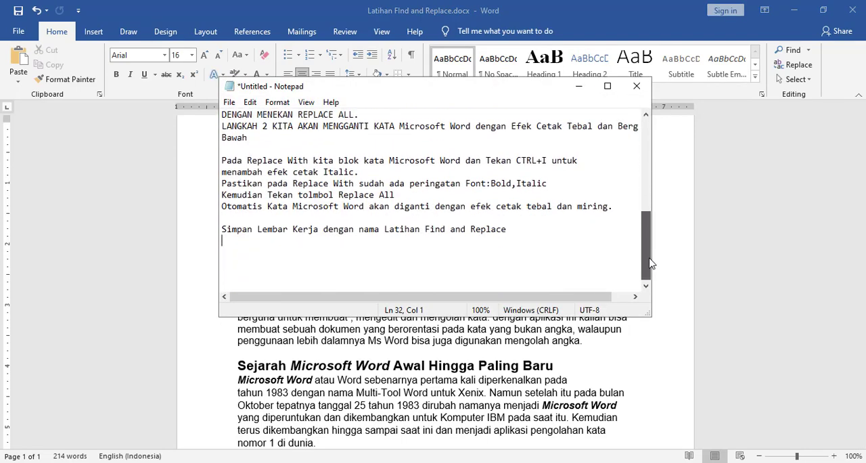
pyautogui.press('Return')
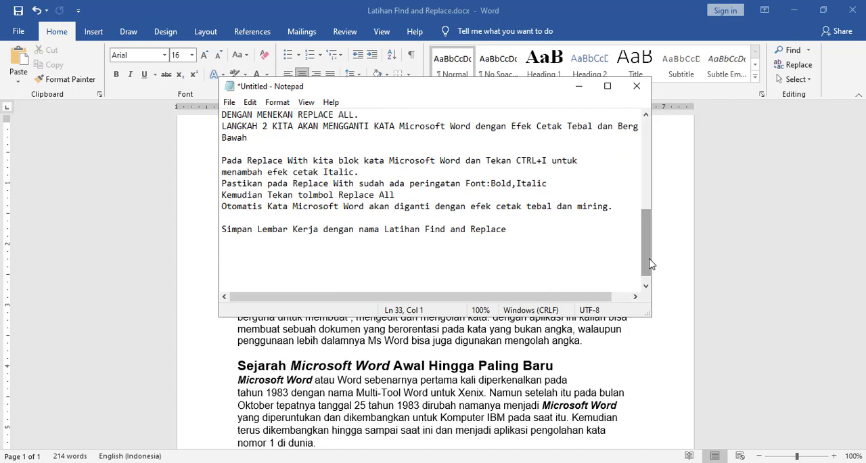
pyautogui.write('Terimakasih')
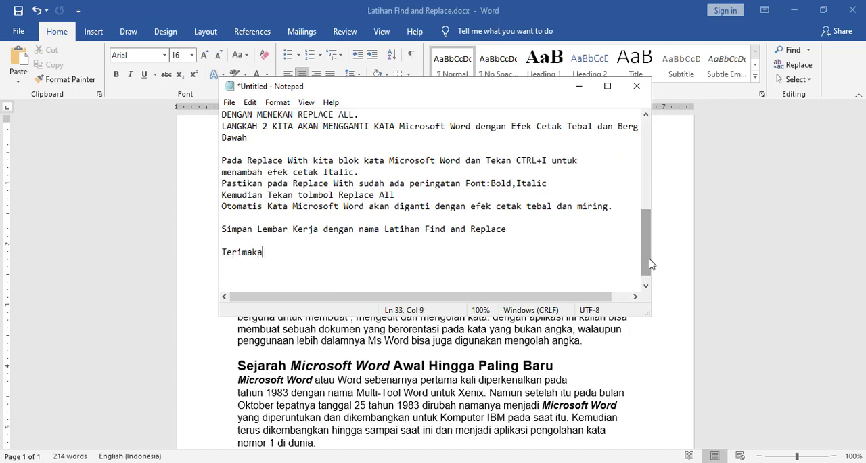